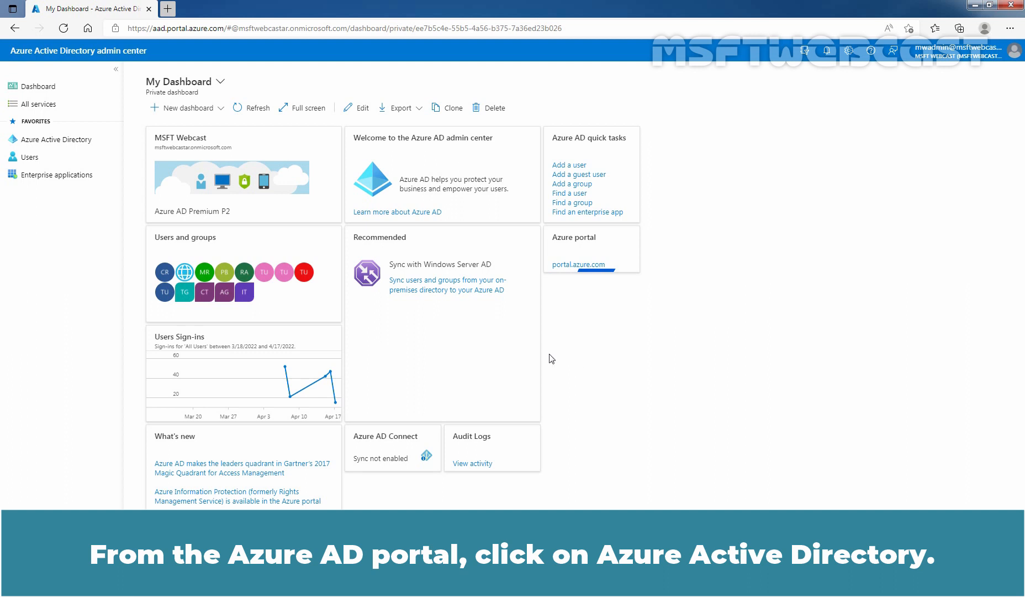
Navigate via Azure Active Directory and Security to the Authentication methods Policies page
click(63, 145)
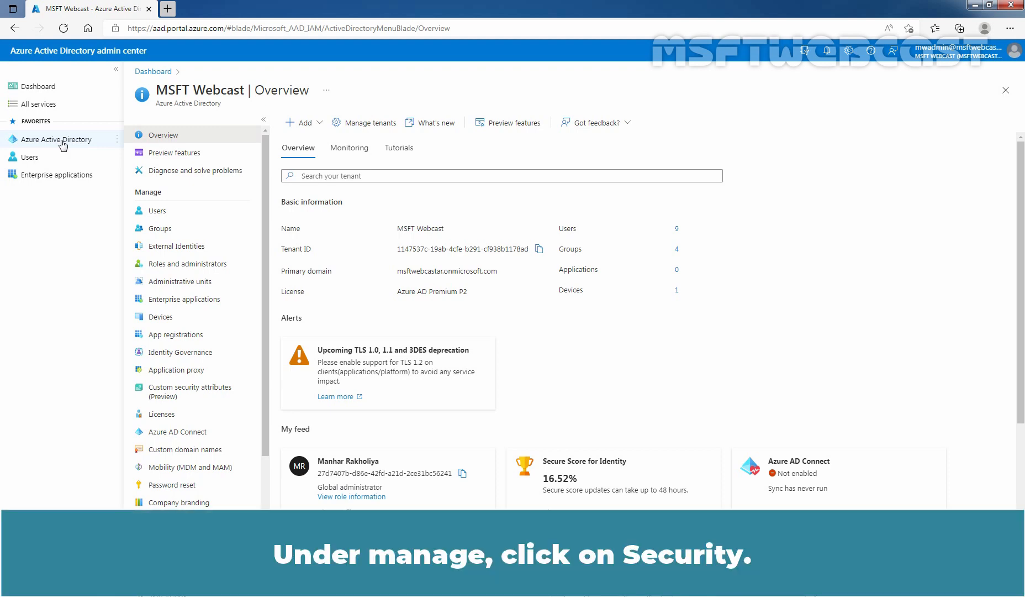
click(171, 558)
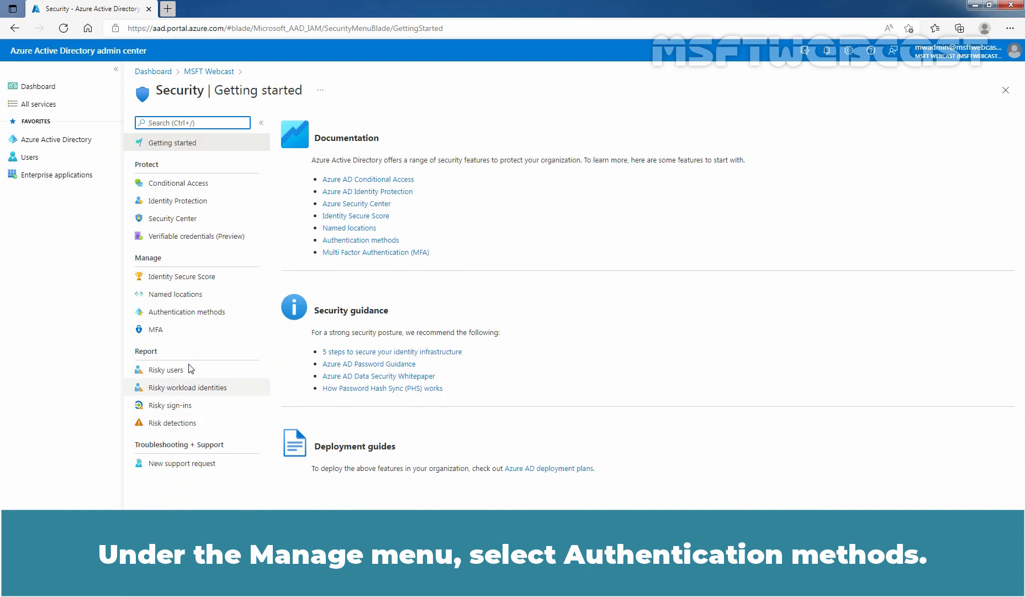
click(182, 316)
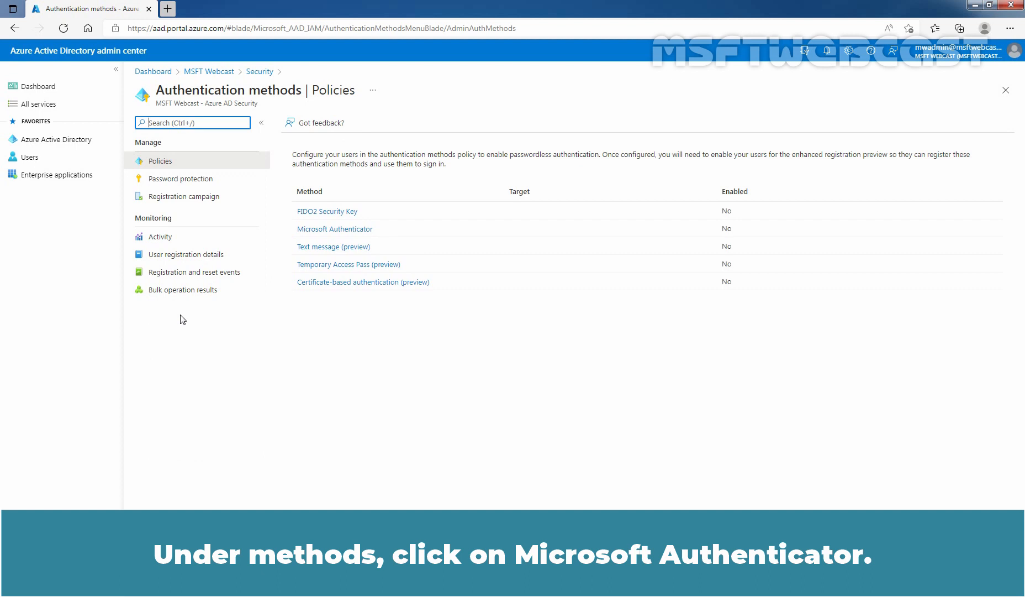
Enable the Microsoft Authenticator method and target it at selected user Test User4
click(321, 233)
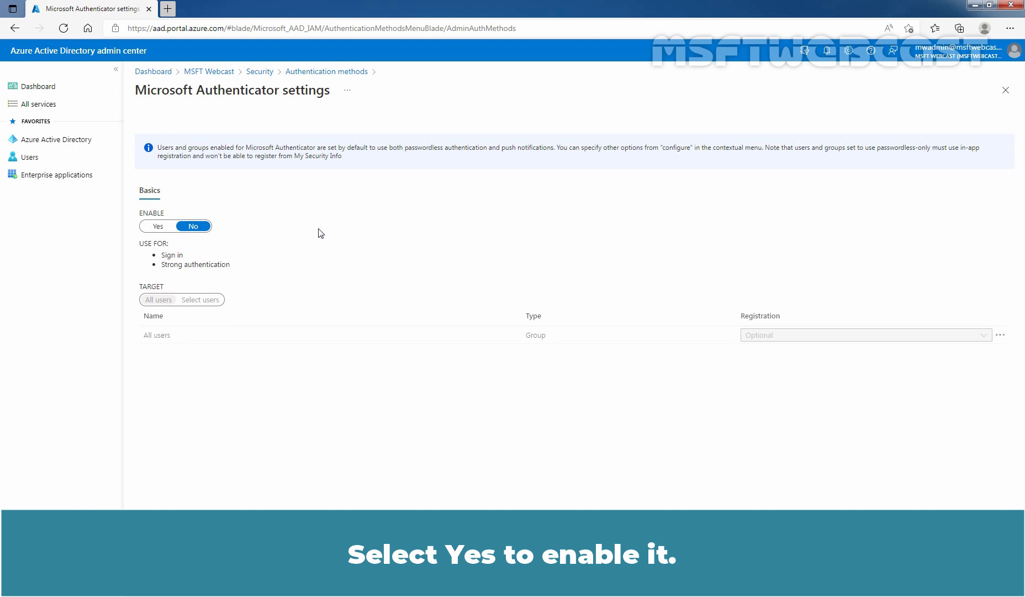
click(157, 227)
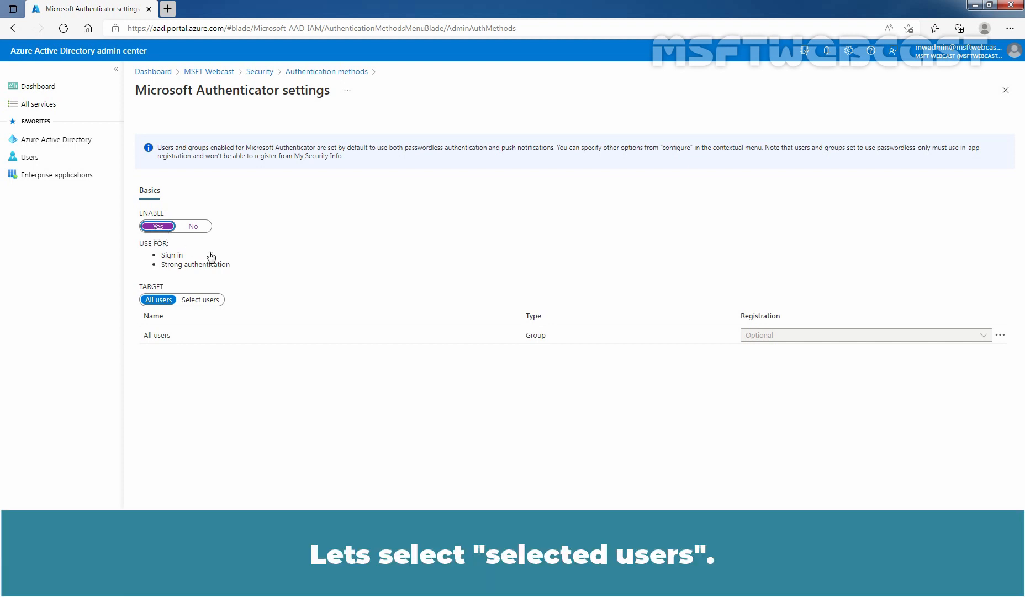
click(197, 301)
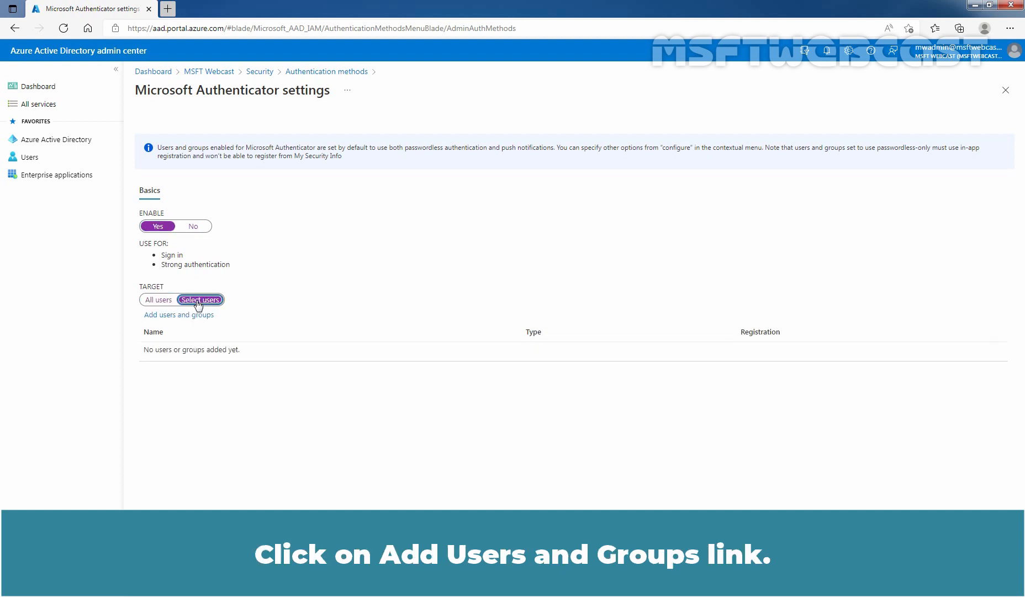
click(189, 319)
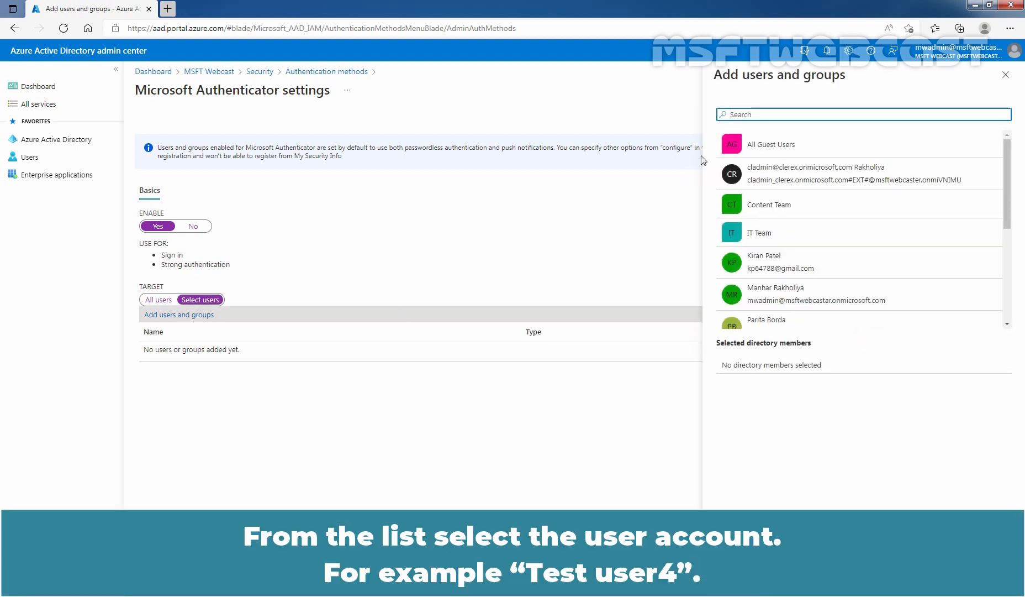
text(test user4)
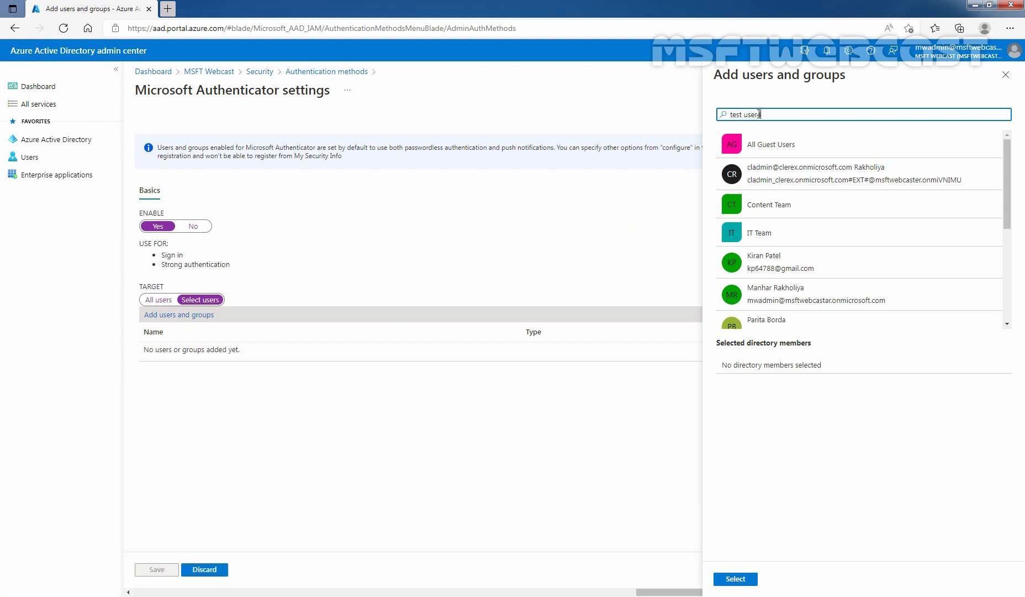
click(775, 147)
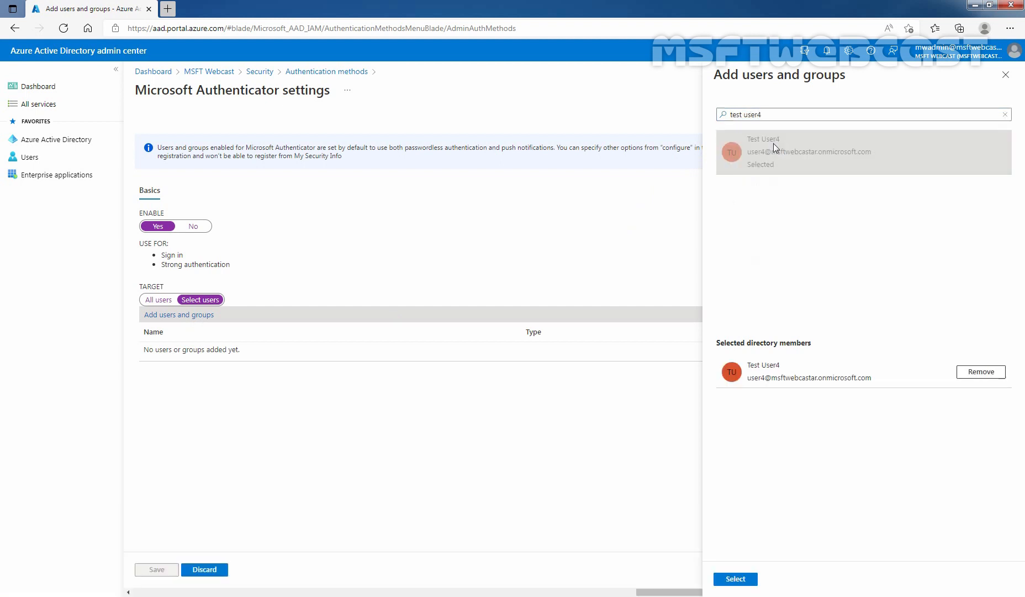
click(741, 579)
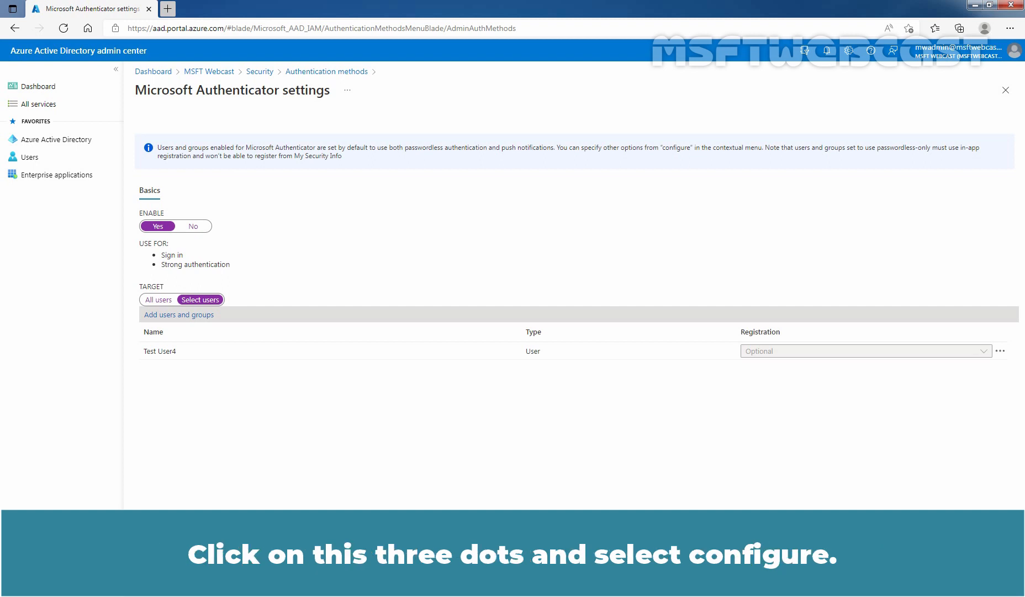
Keep Test User4's Authenticator configuration at mode Any and save the policy
click(1001, 351)
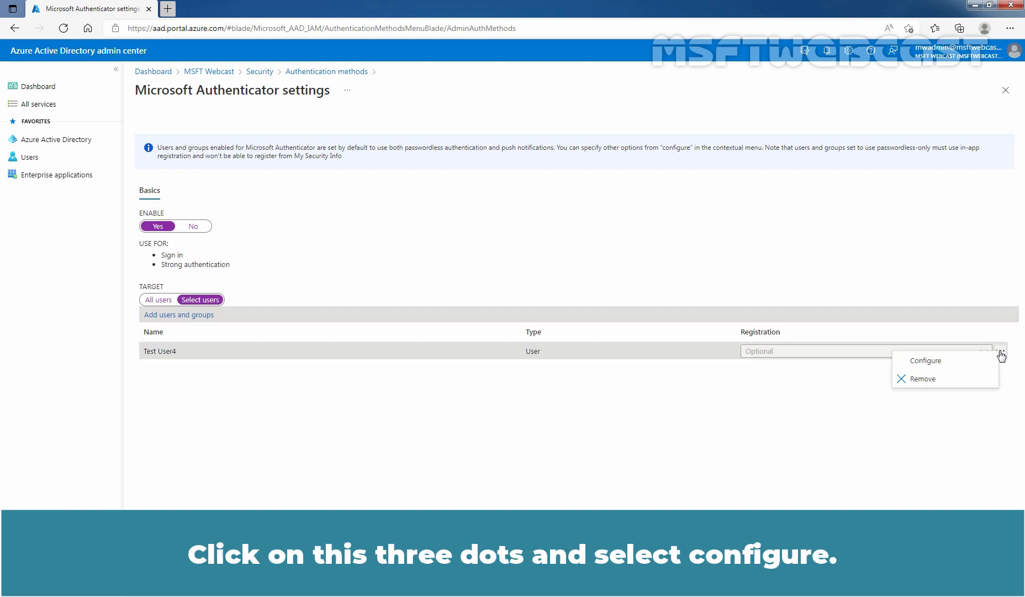
click(947, 365)
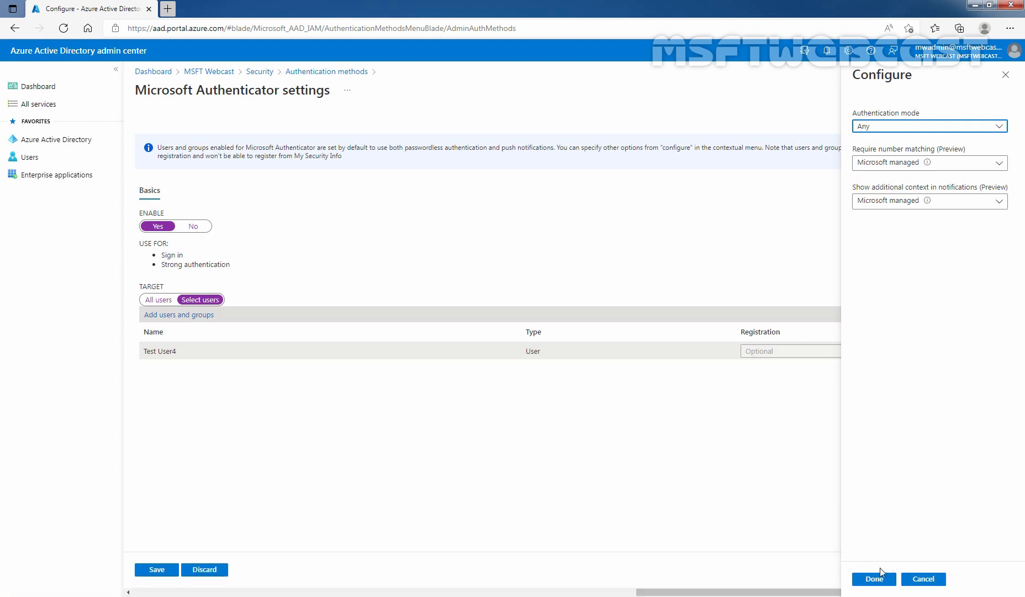
click(875, 579)
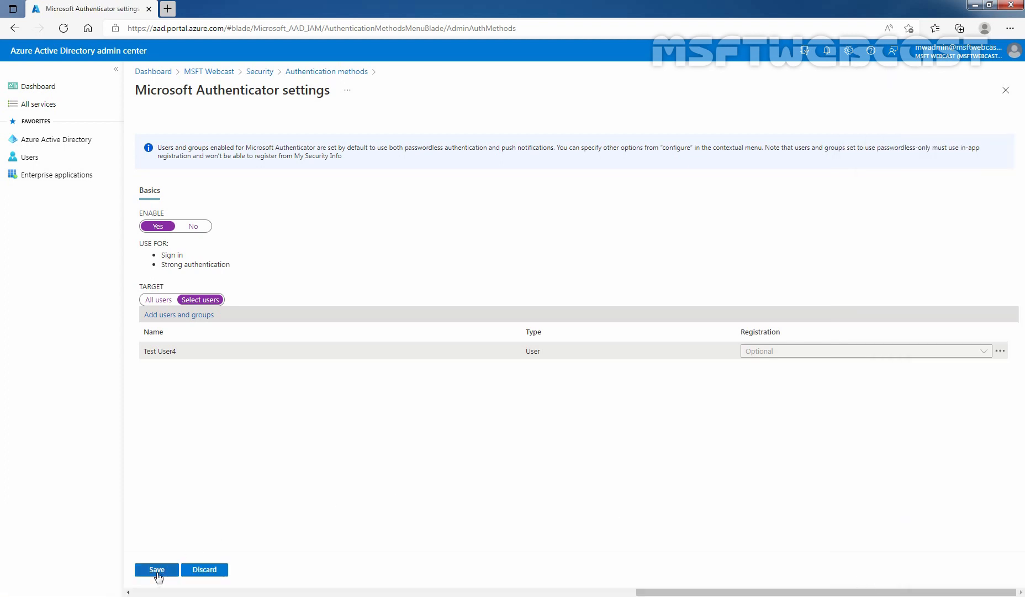
click(157, 571)
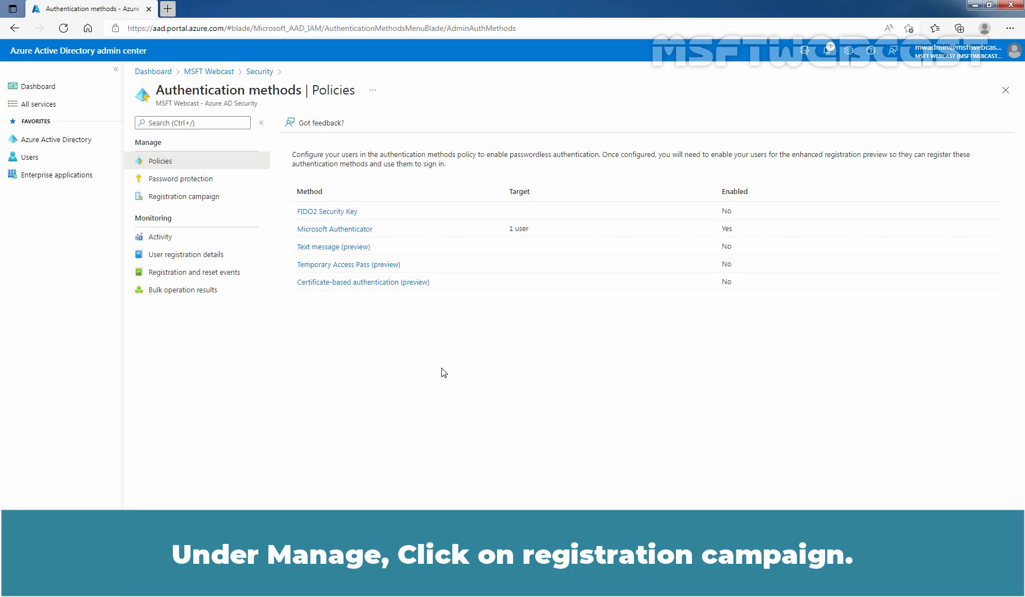
Edit the Registration campaign: State Enabled, Days allowed to snooze 0 days
click(157, 197)
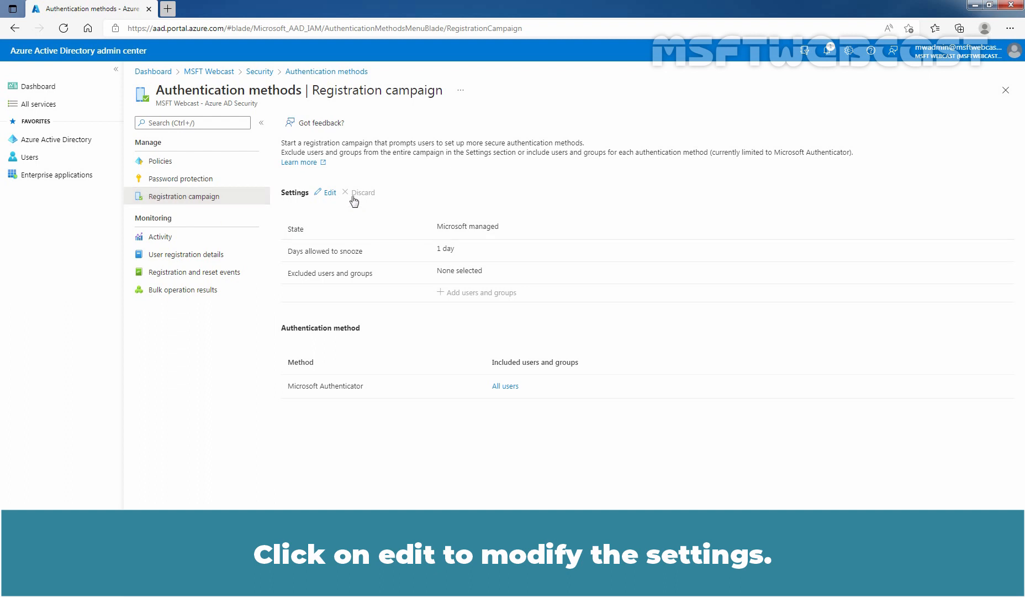
click(328, 194)
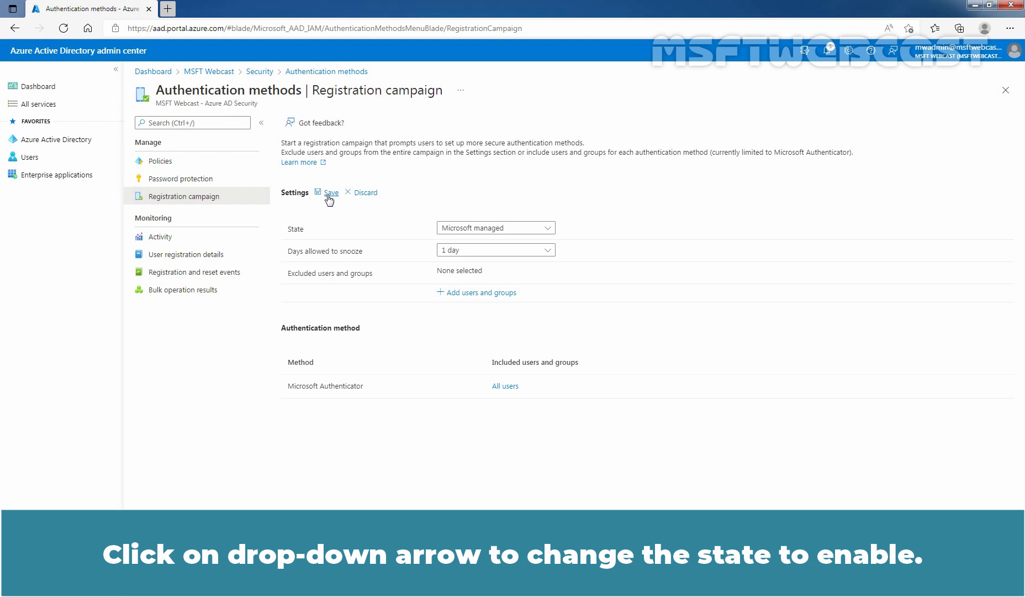
click(548, 228)
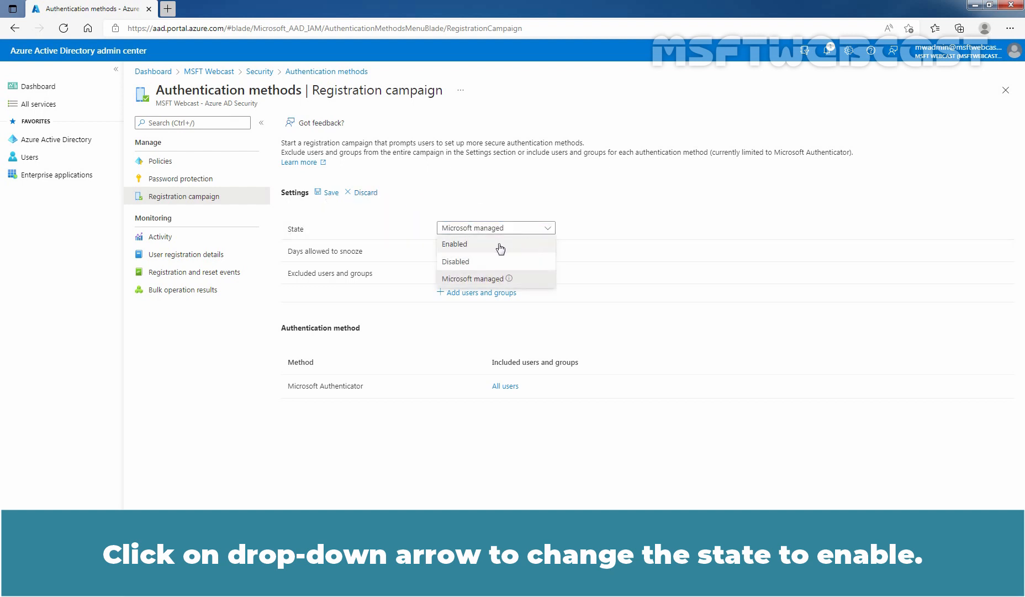
click(500, 246)
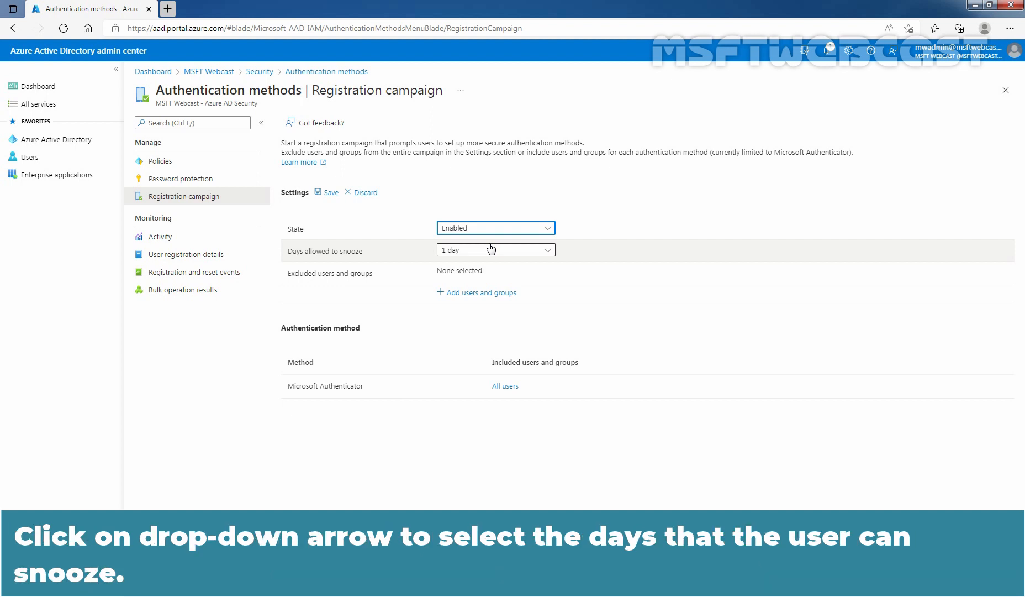
click(549, 252)
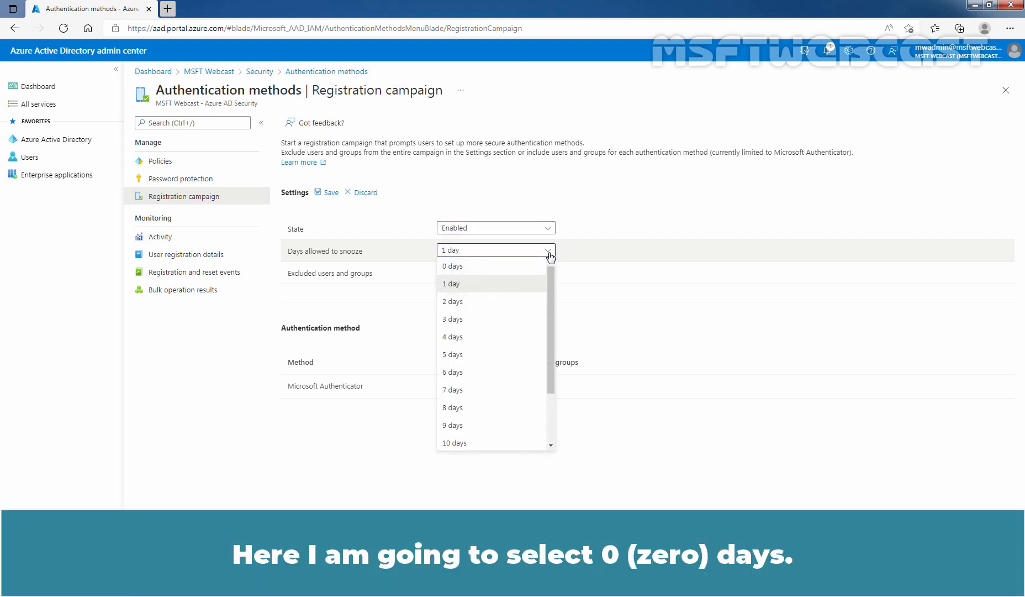
click(482, 266)
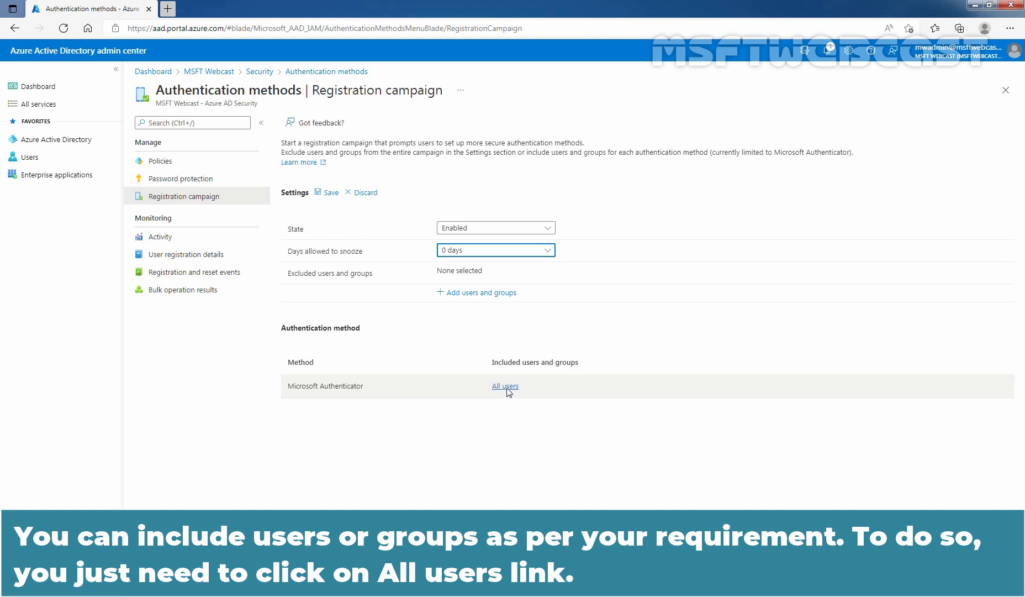
Replace All users with Test User4 as the campaign's Microsoft Authenticator target
click(507, 386)
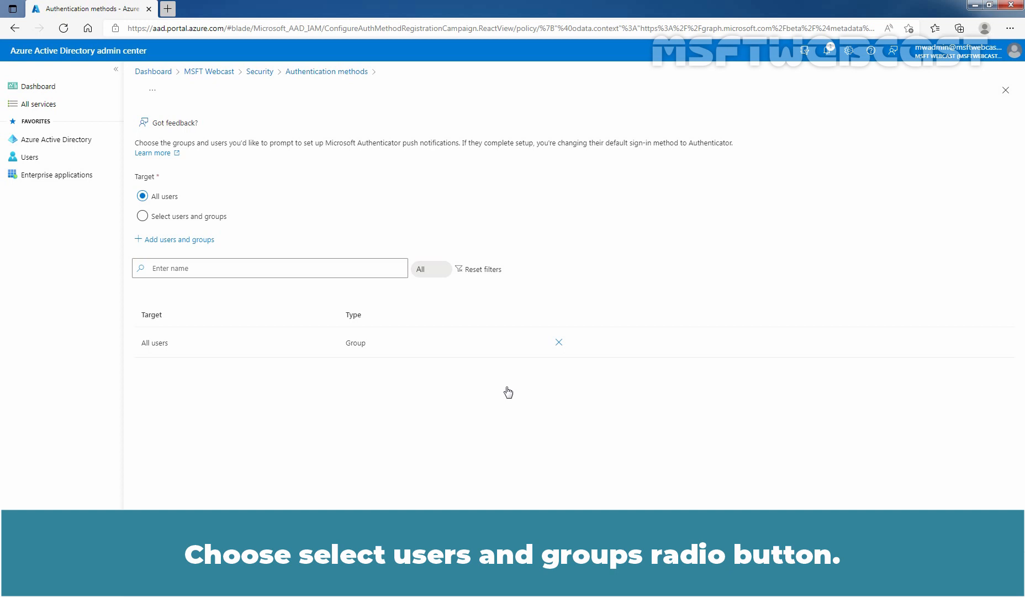
click(198, 218)
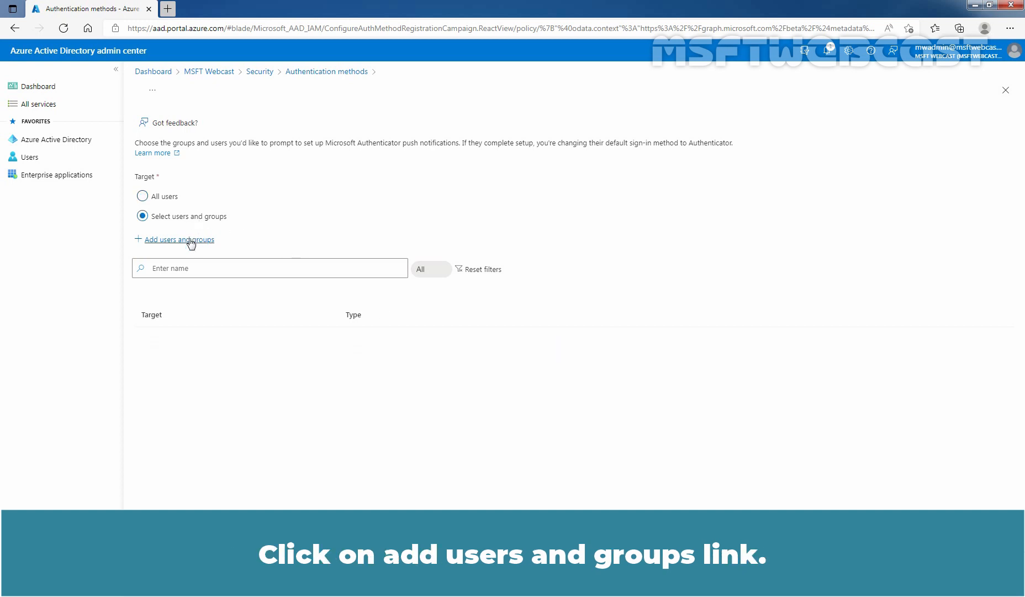
click(191, 243)
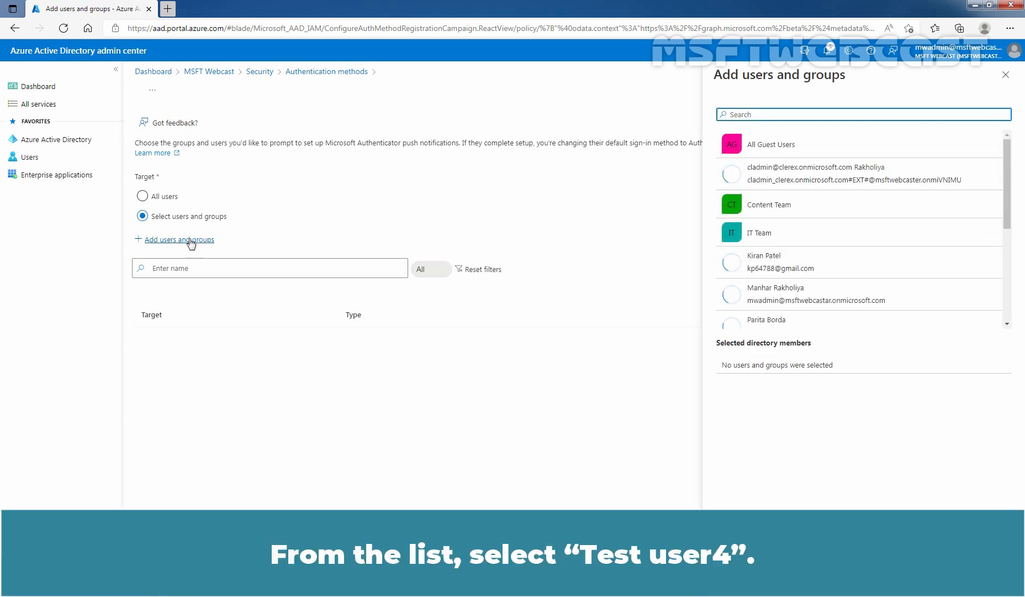
text(test u)
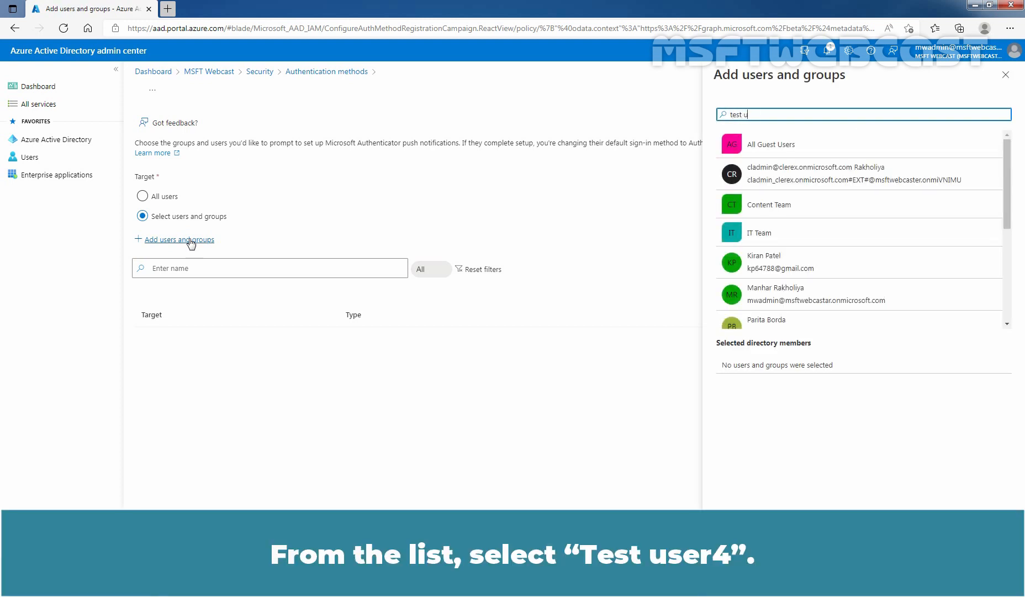
text(ser4)
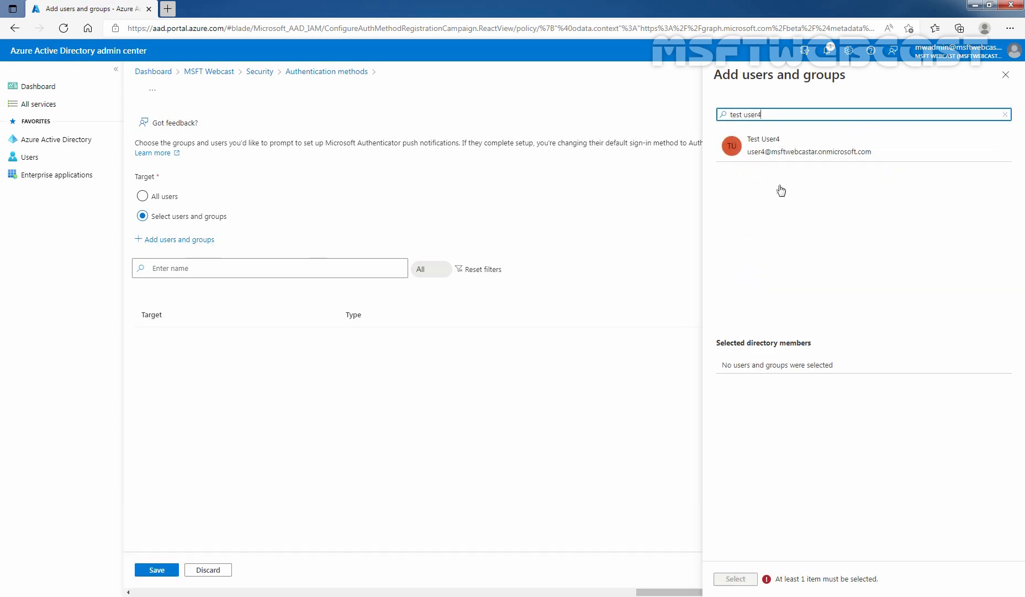
click(771, 155)
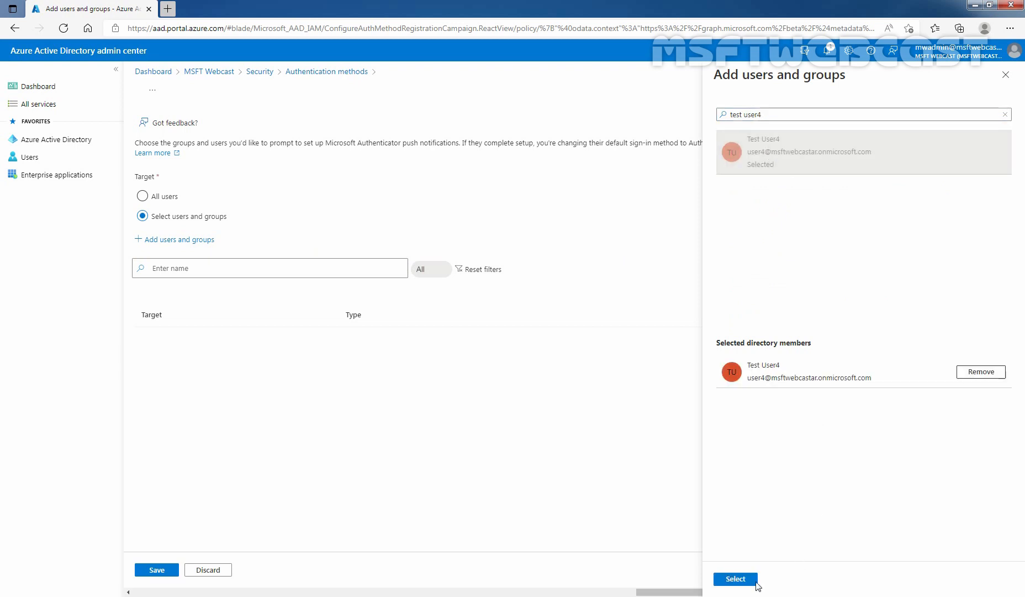
click(736, 578)
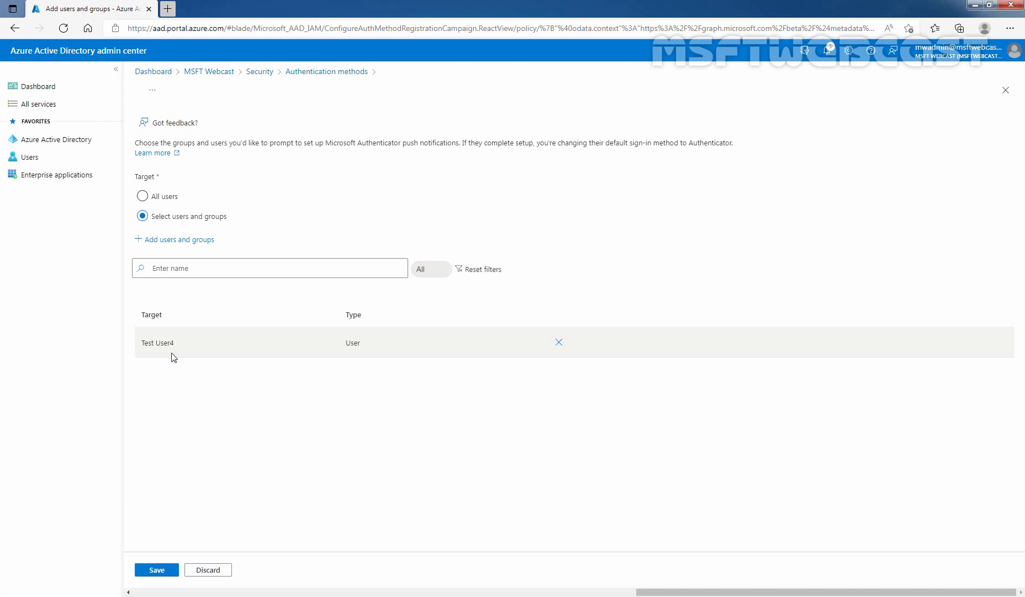
click(157, 572)
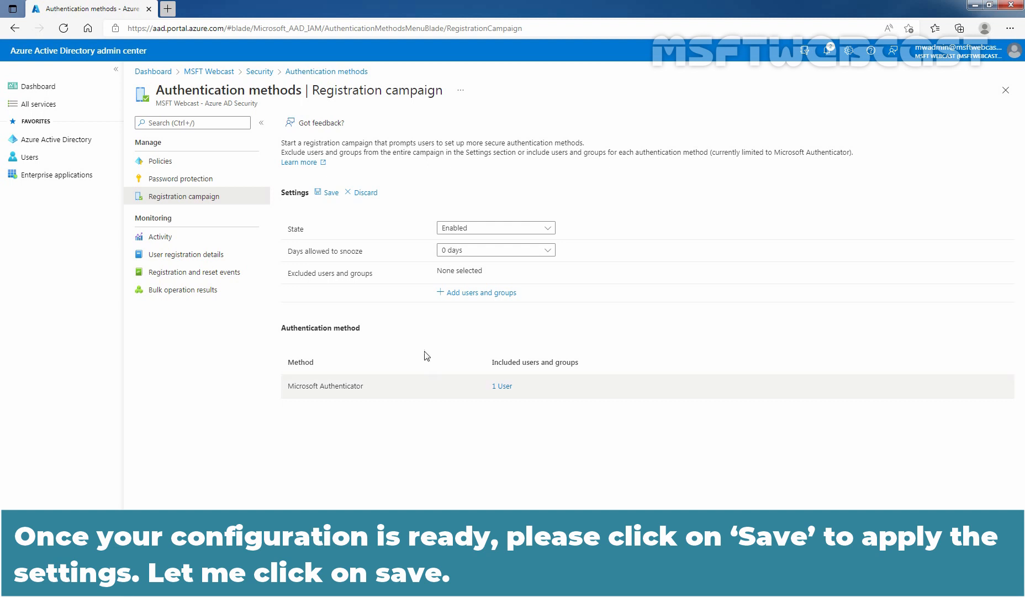
Save the registration campaign settings and bring up the browser's Settings and more menu
click(331, 197)
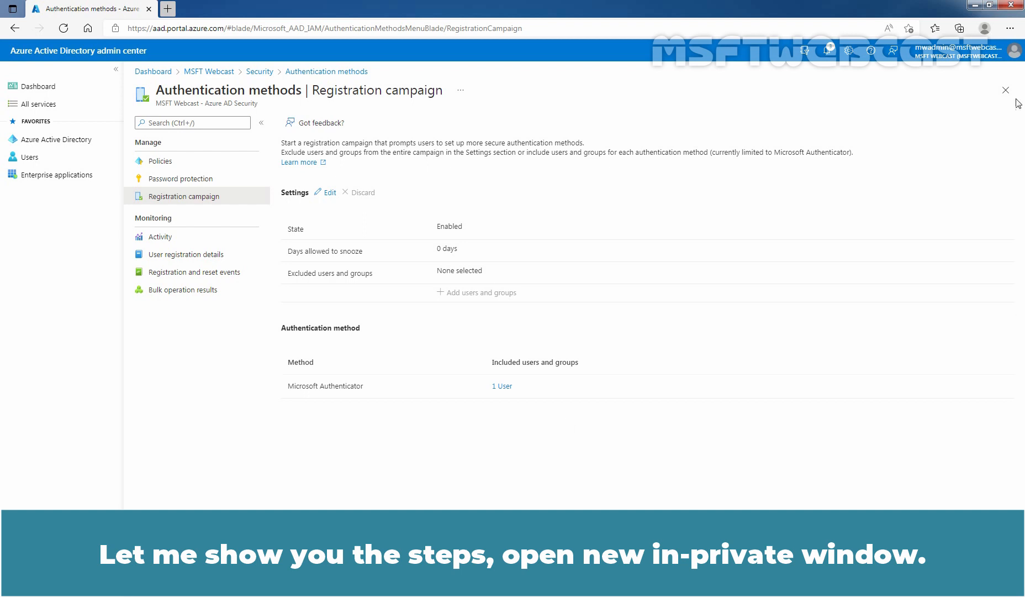
click(1010, 29)
click(962, 83)
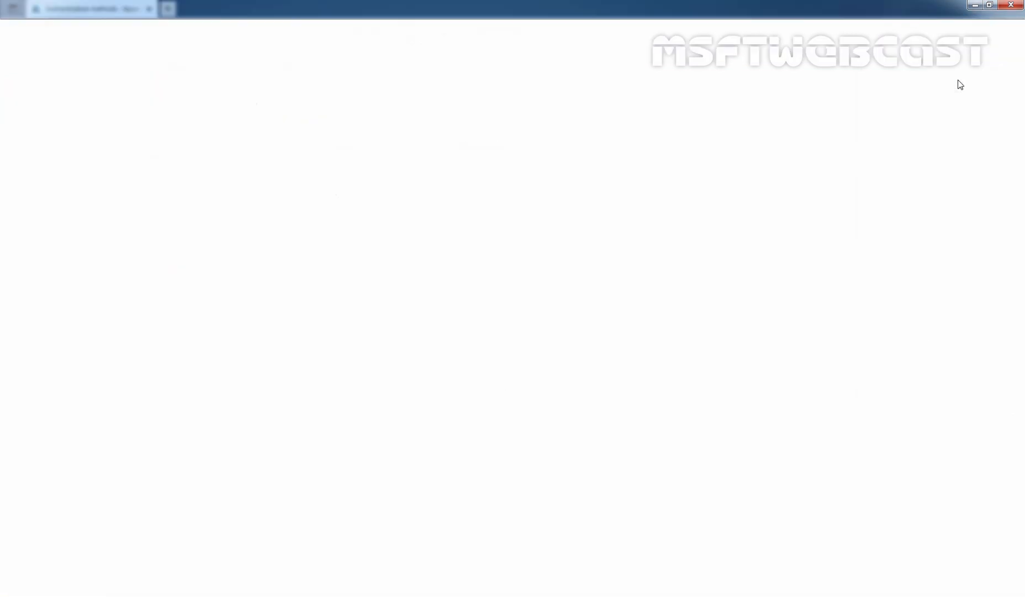
text(htt)
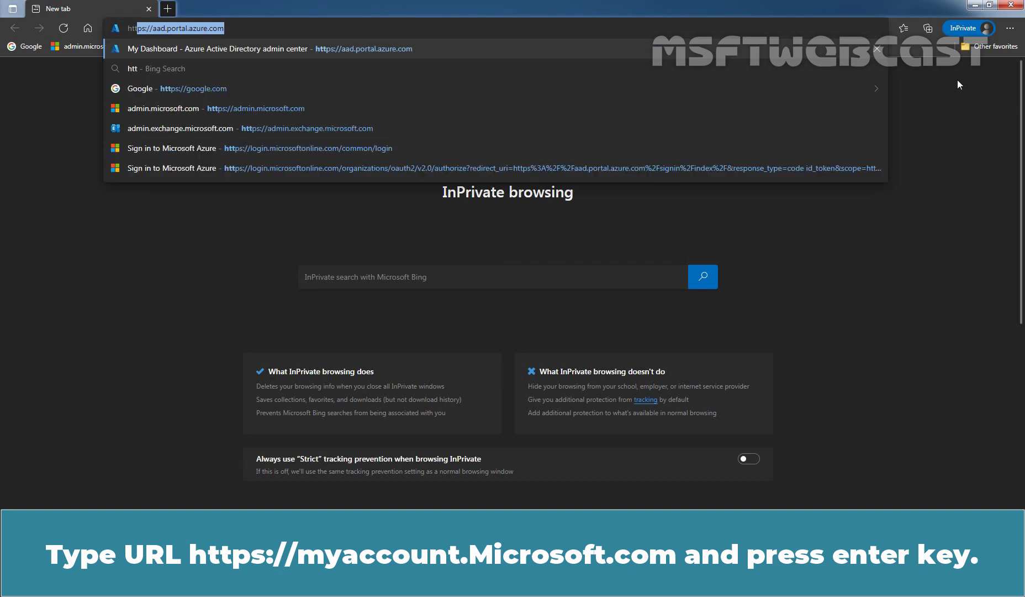
text(ps://)
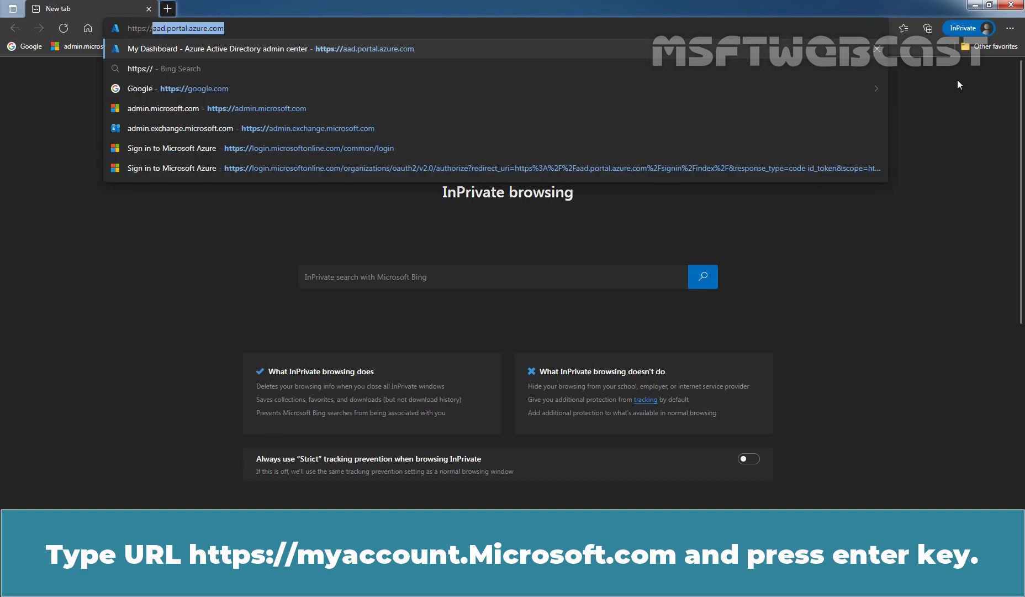
text(myaccount)
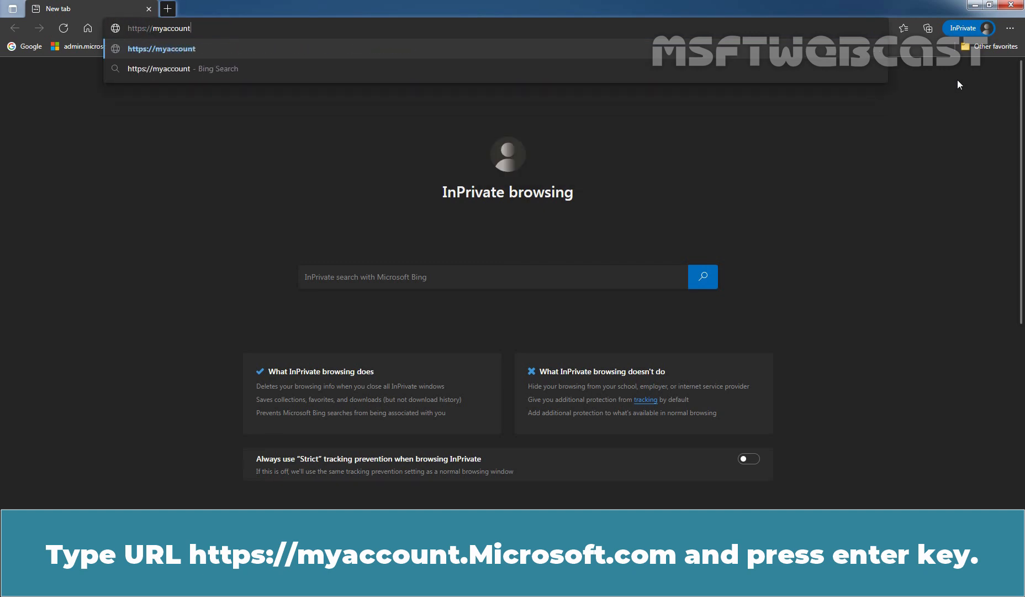
text(.microsoft)
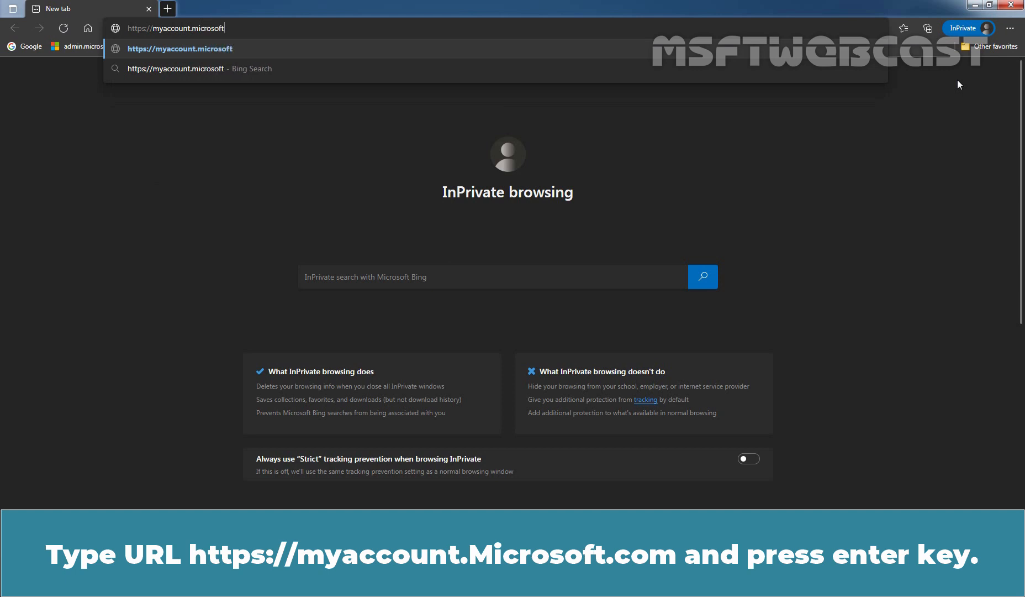
text(.com)
key(Return)
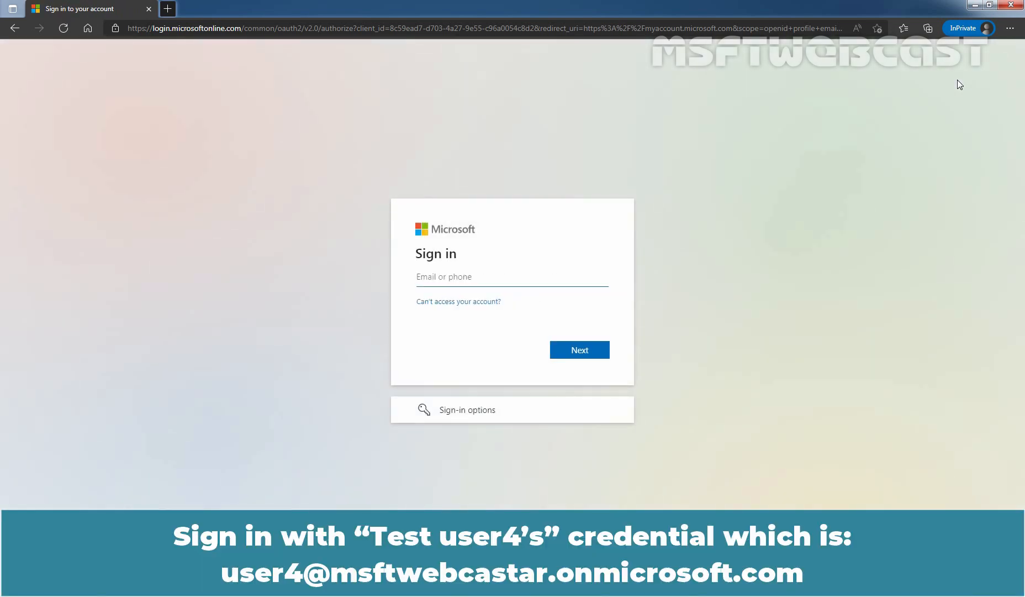
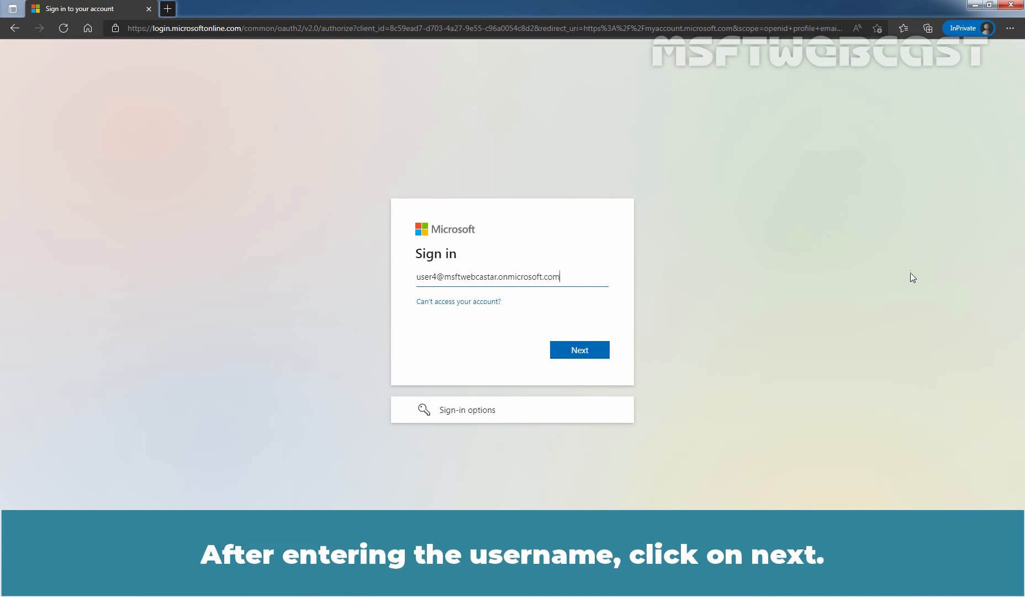
Sign in as Test User4 with the account's e-mail address and password
click(579, 350)
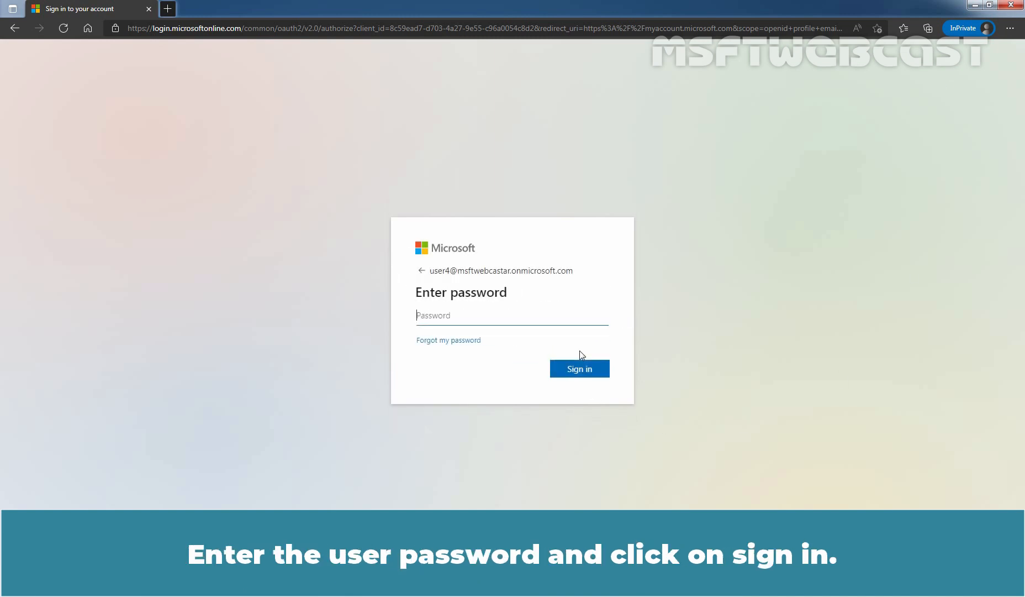
text(**********)
click(582, 369)
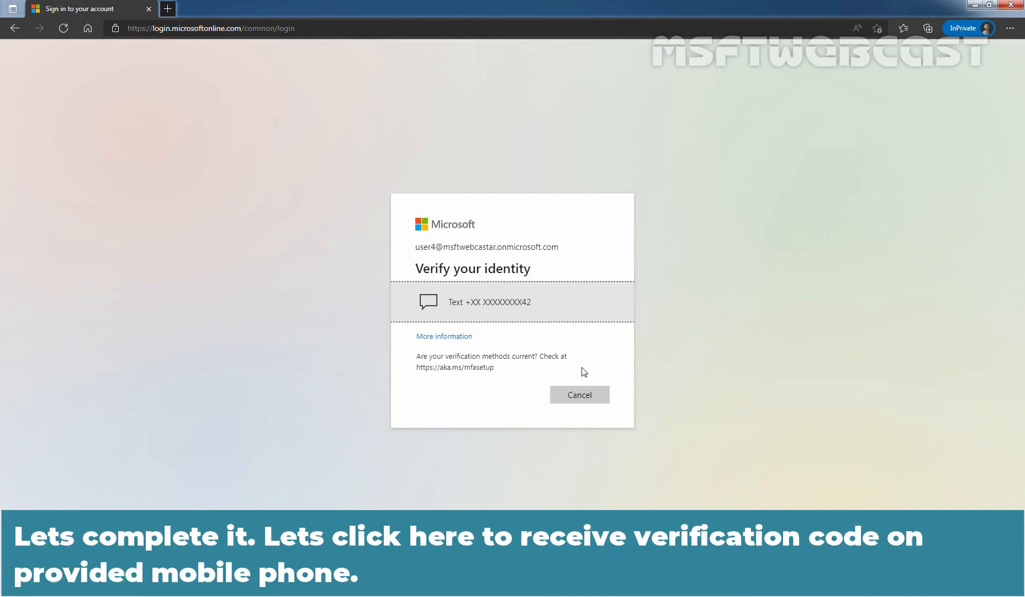
Verify identity by text message, entering the received SMS code
click(497, 303)
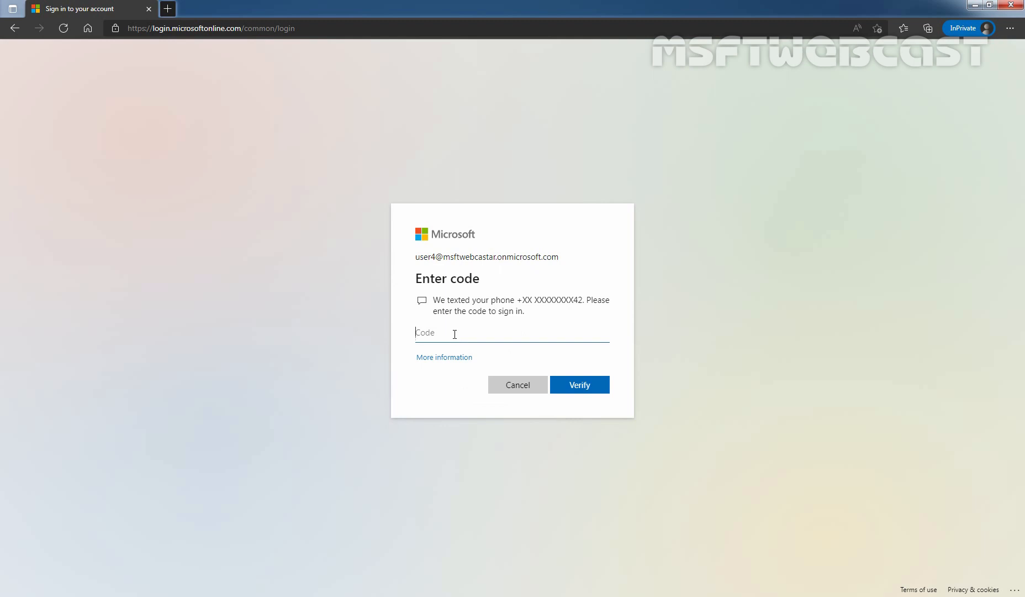
click(580, 386)
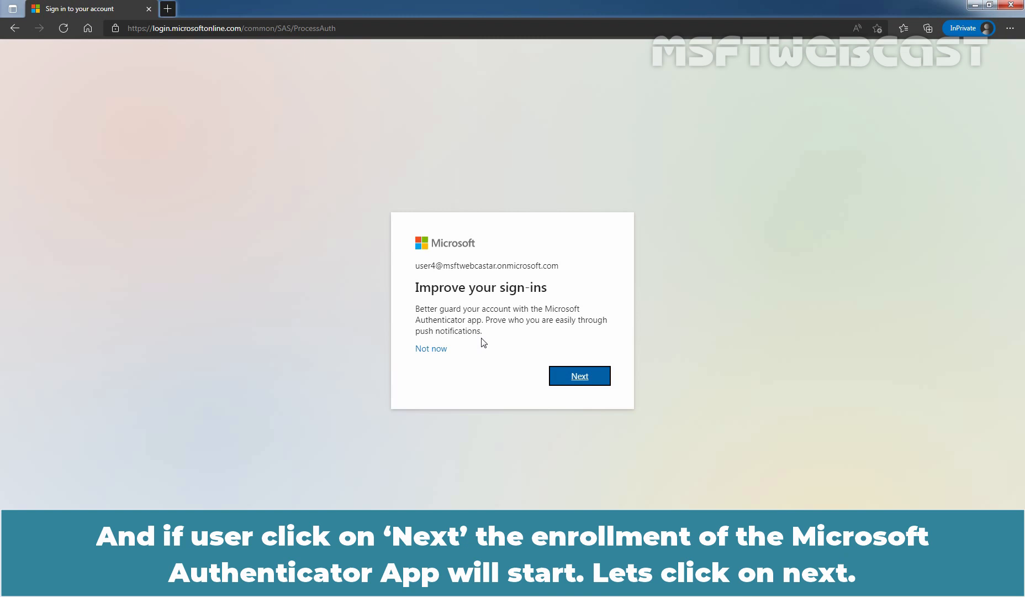
Begin Microsoft Authenticator enrollment and advance past getting the app to Set up your account
click(579, 381)
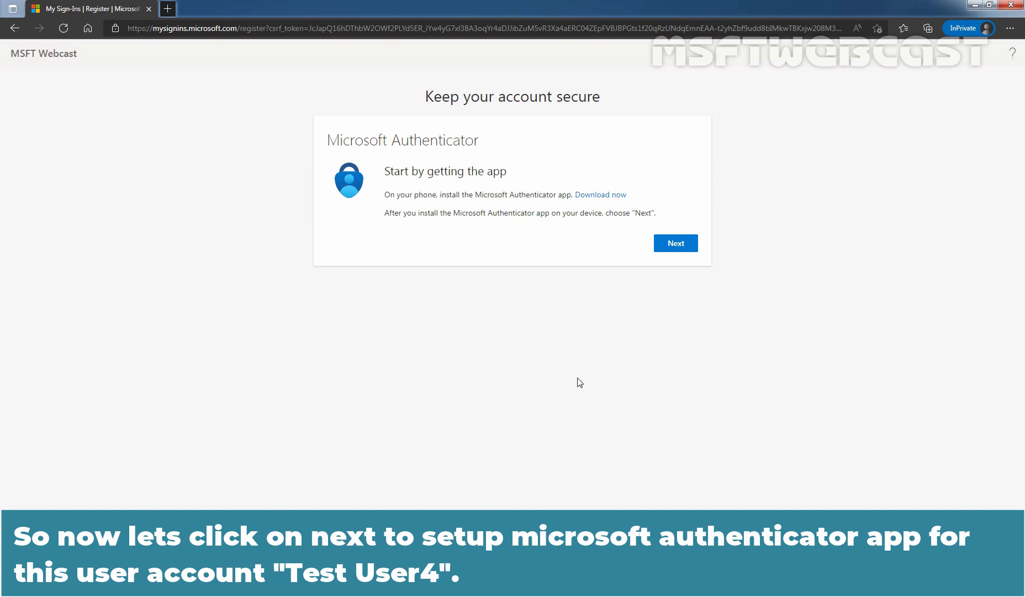
click(682, 242)
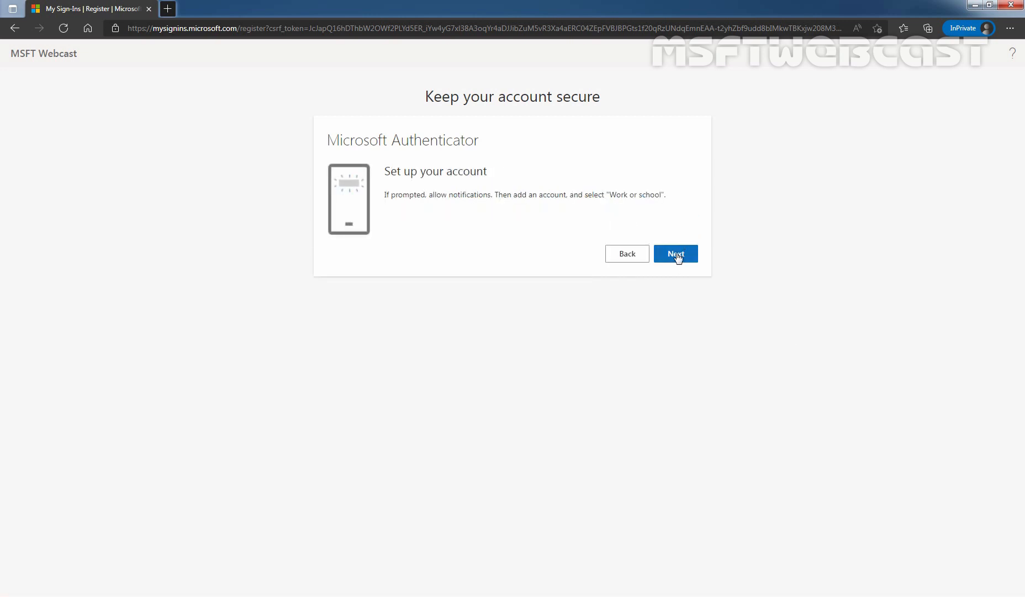
click(678, 253)
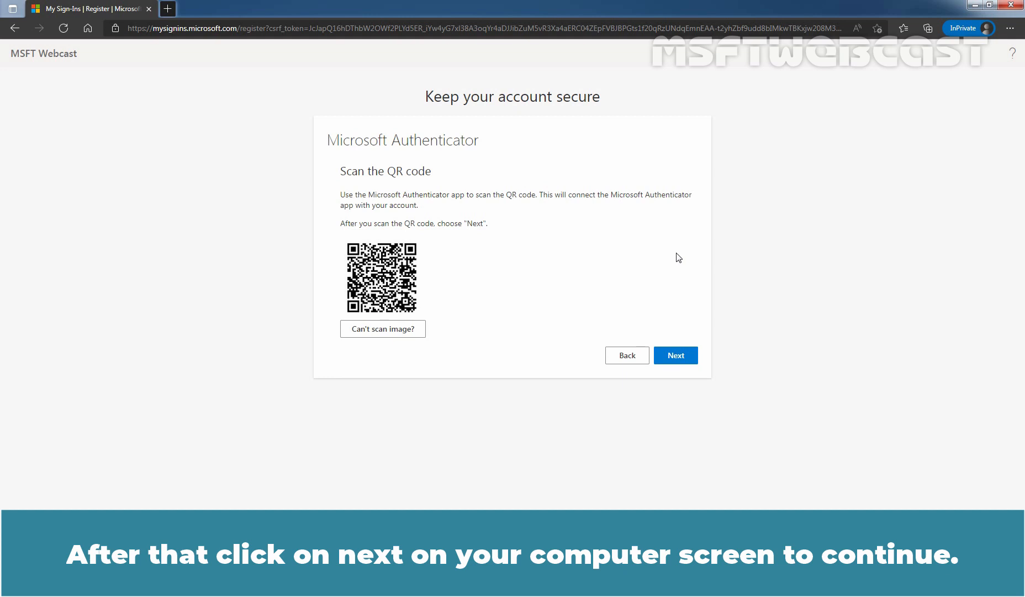
Finish adding Microsoft Authenticator after the QR scan and approved phone notification, reaching the Success page
click(678, 358)
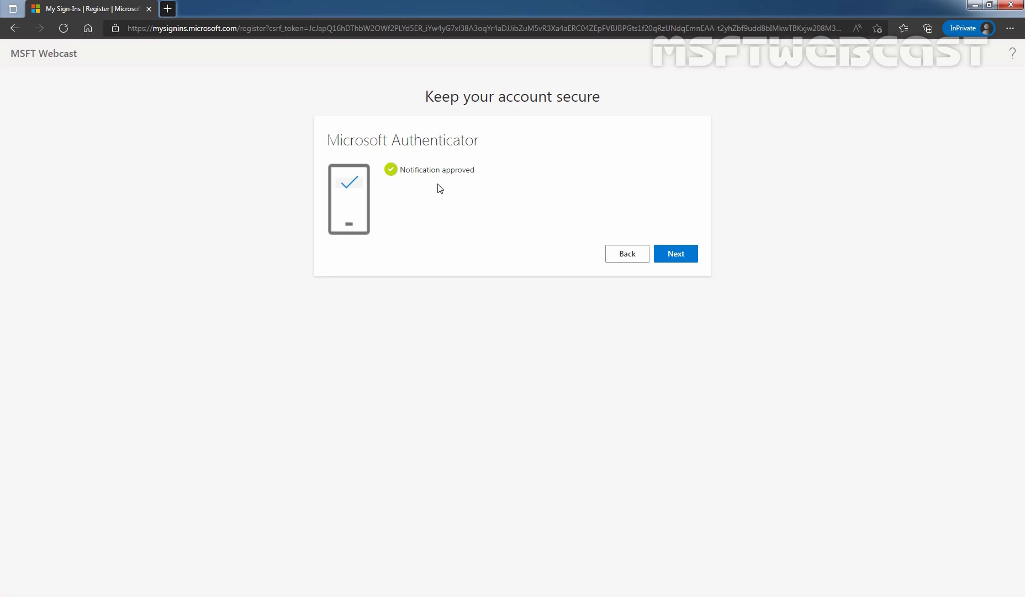
click(677, 256)
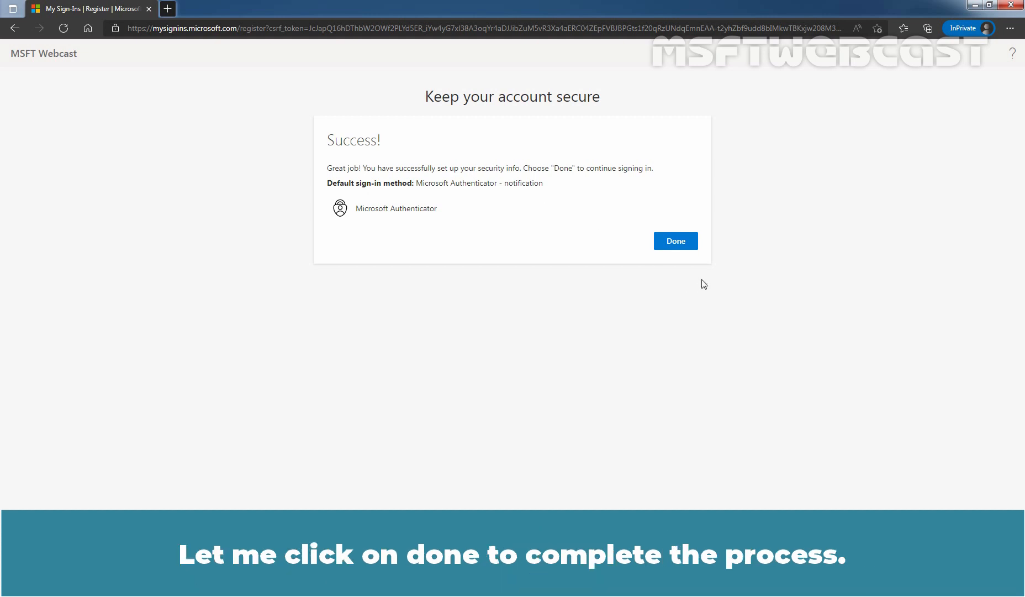
Complete sign-in staying signed in, confirm Microsoft Authenticator is listed under Security info, and return to the admin center
click(677, 241)
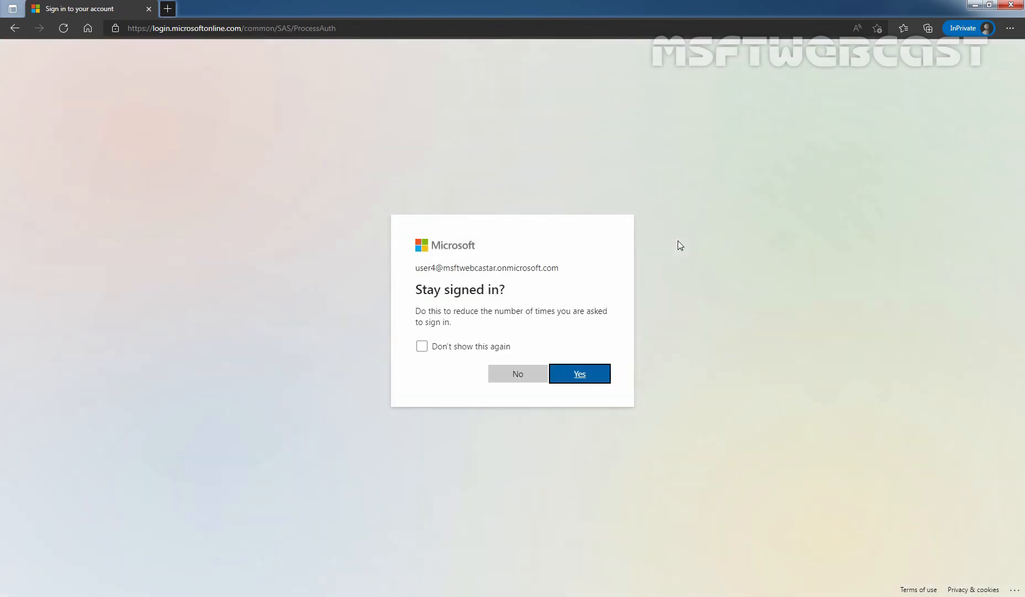
click(582, 375)
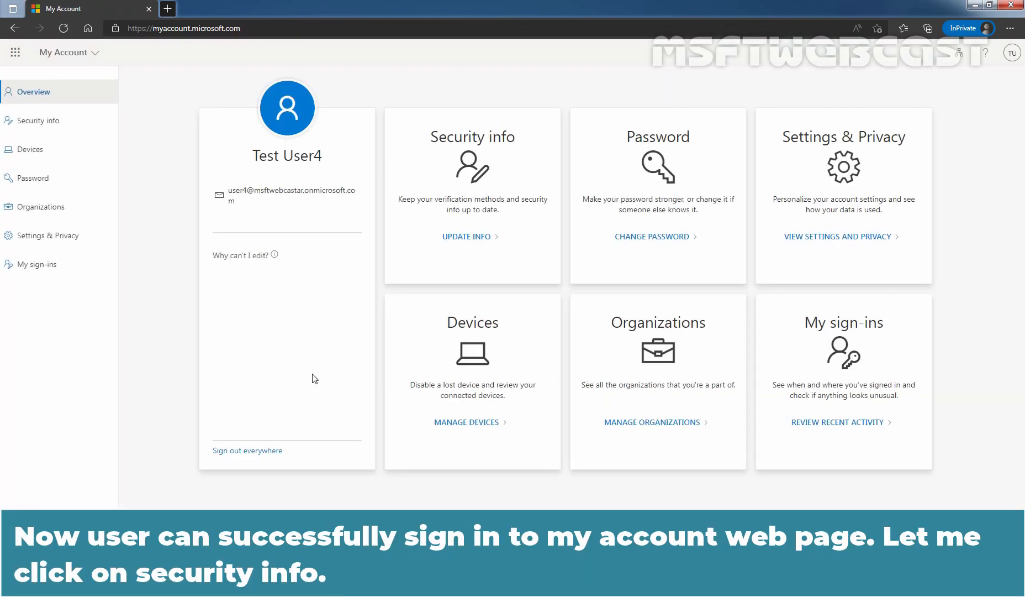
click(44, 123)
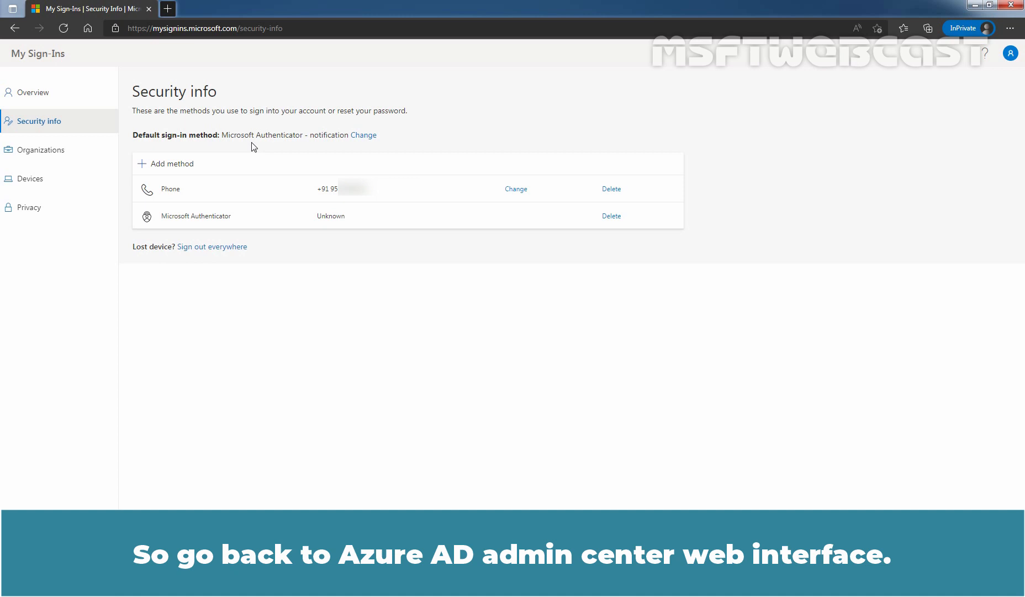
key(alt+Tab)
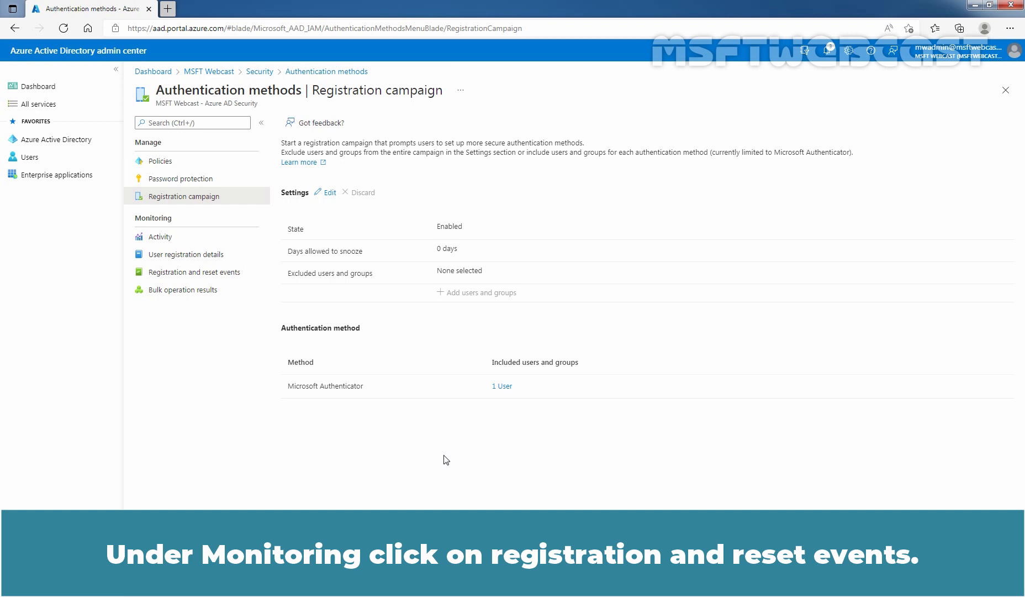
Open the Registration and reset events log and refresh it three times; the new registration isn't listed yet
click(183, 274)
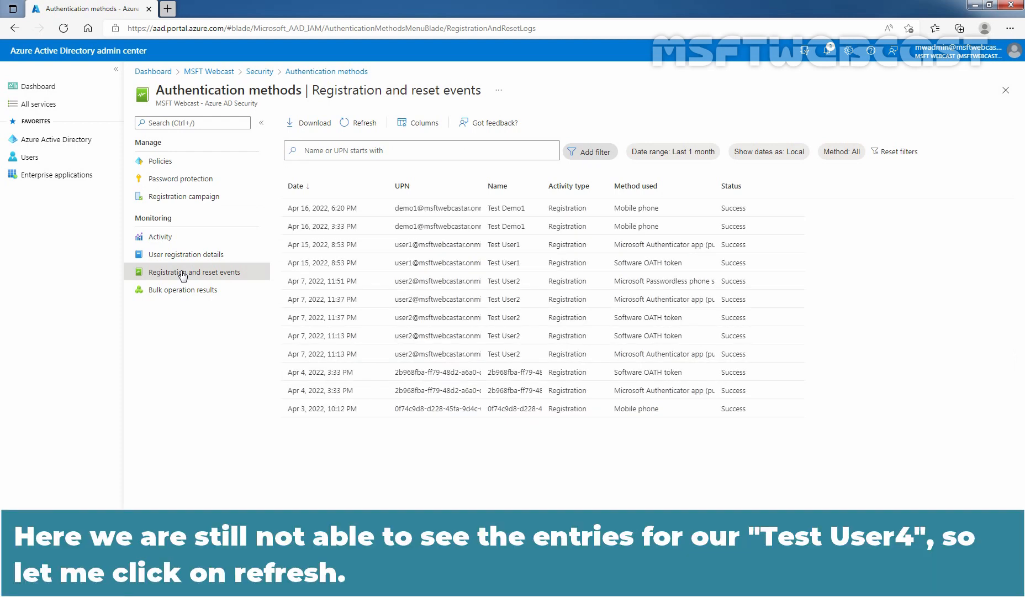
click(356, 129)
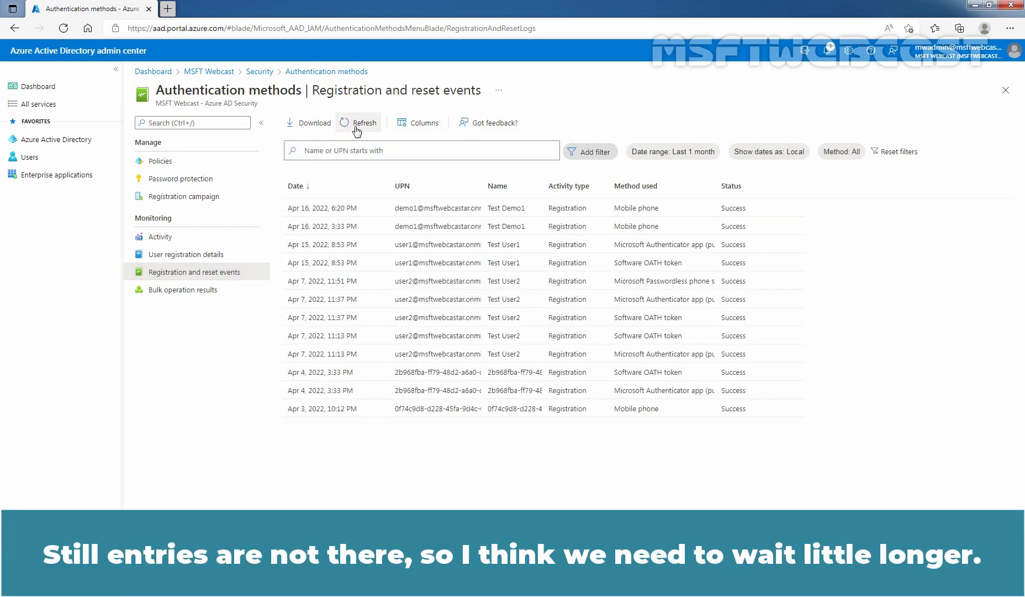
click(356, 128)
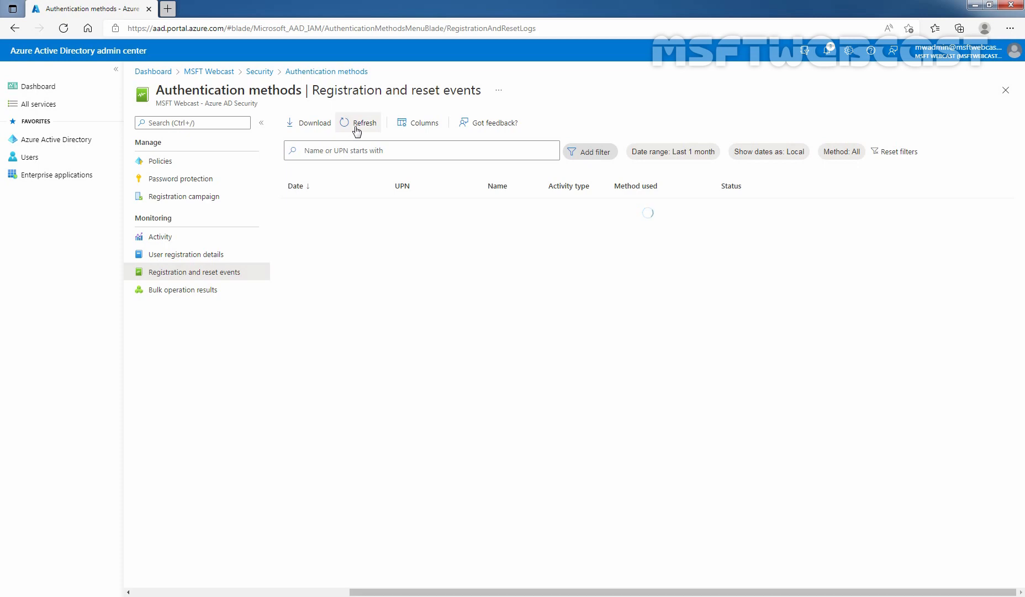
click(356, 128)
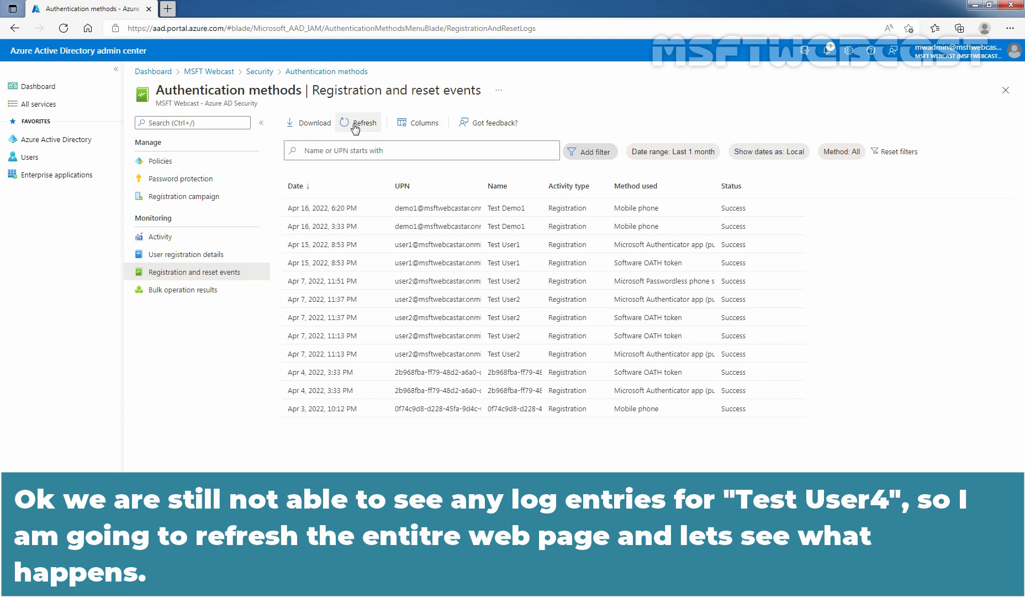
click(64, 29)
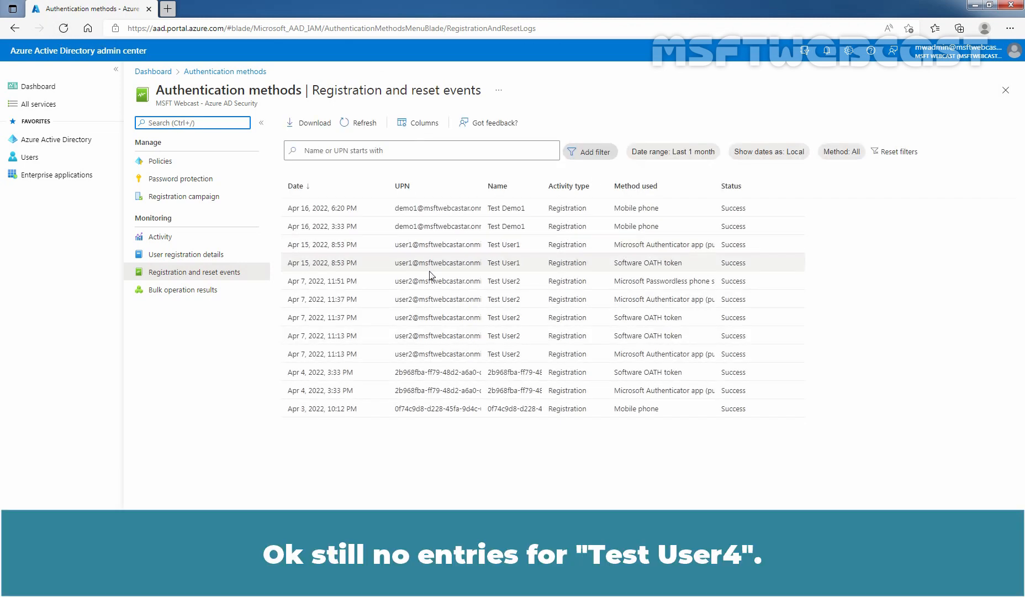
click(364, 125)
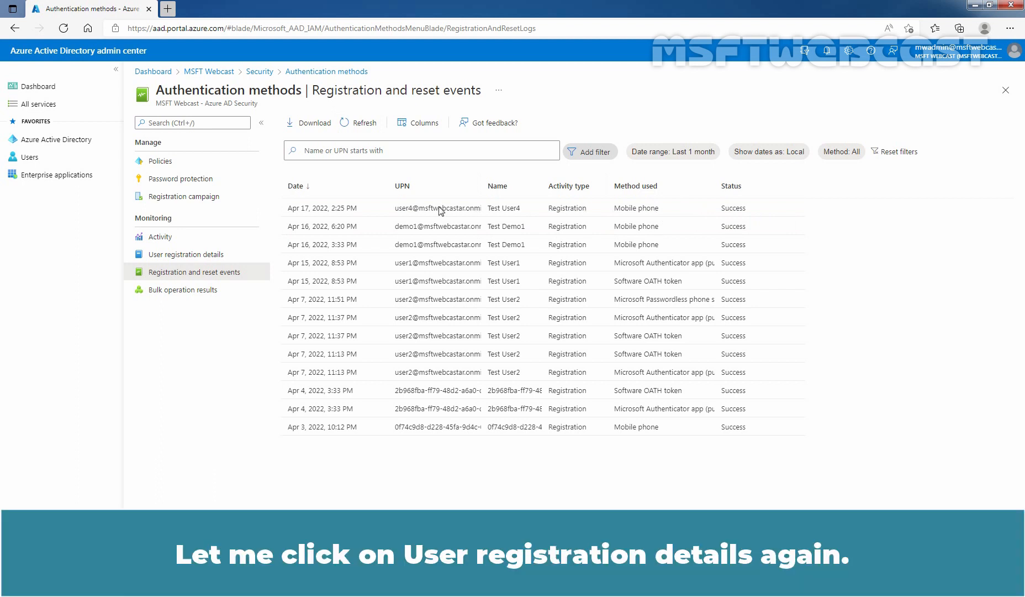
Open the User registration details report under Monitoring to check the test user's registered methods
click(164, 256)
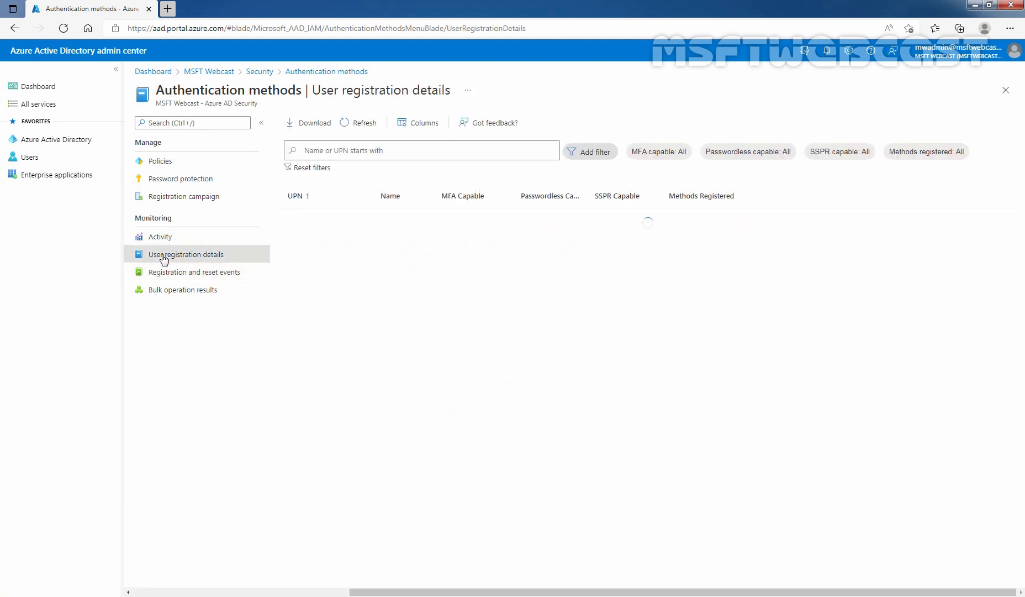